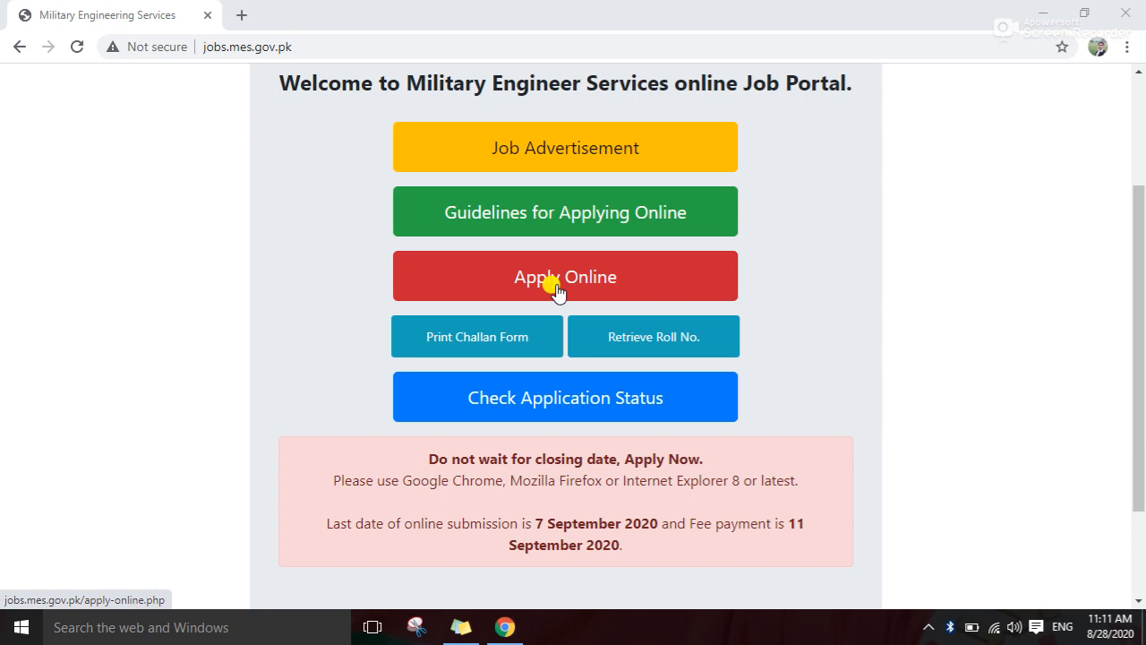
# Load mes.gov.pk in a new tab, then close that duplicate portal tab
pyautogui.click(242, 15)
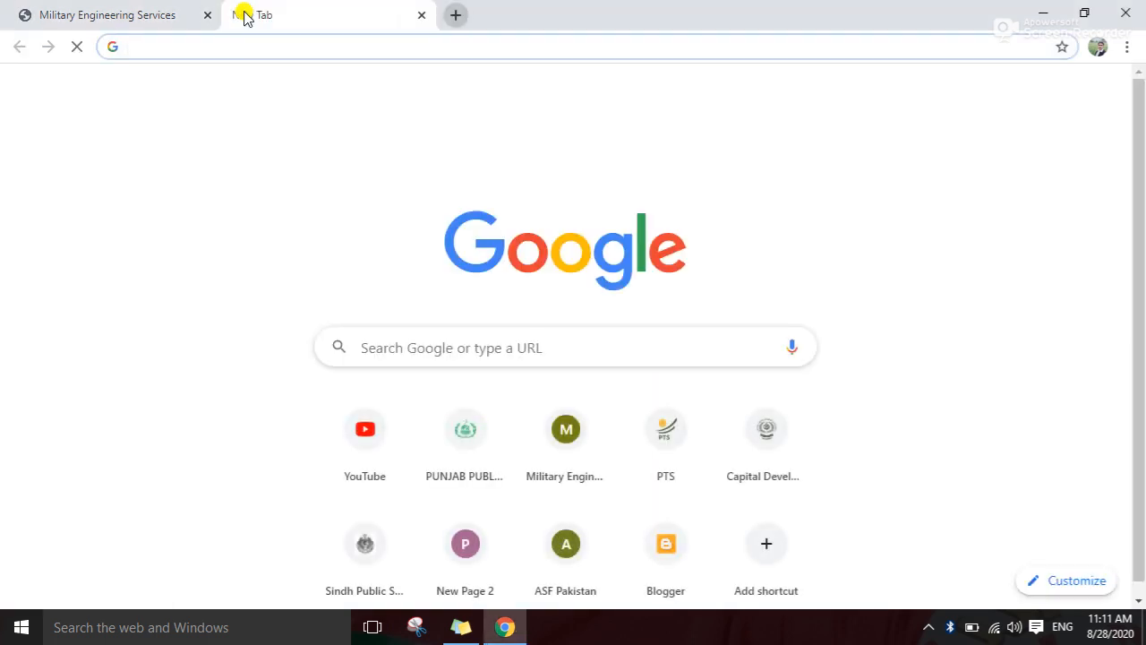
pyautogui.write('mes.gov.pk')
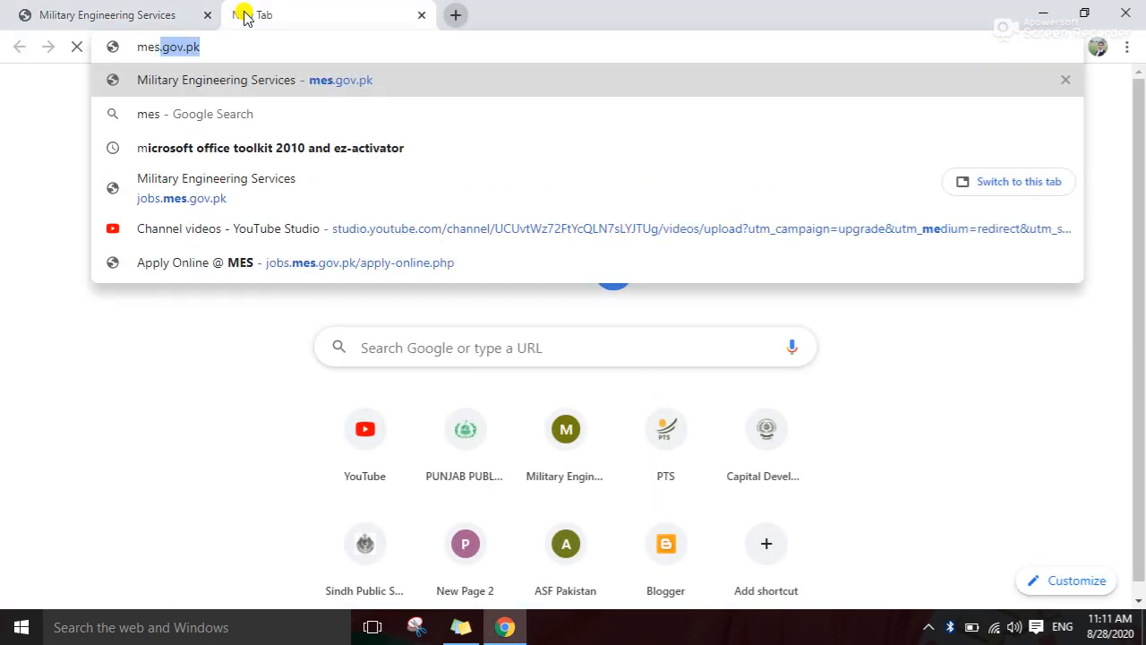
pyautogui.click(230, 46)
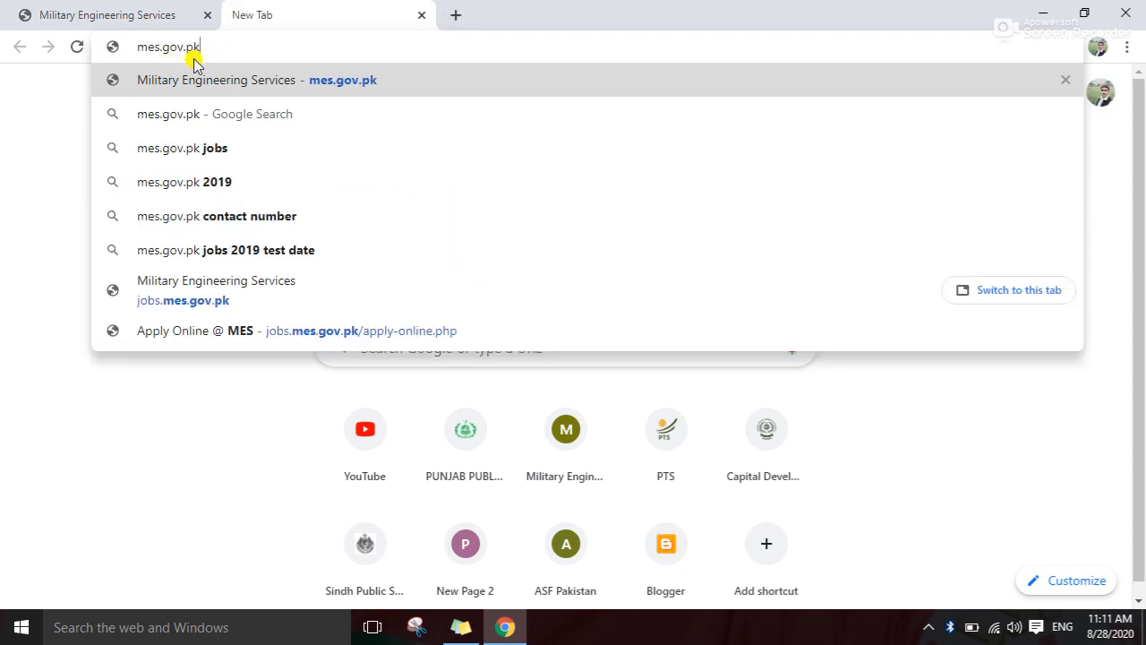
pyautogui.press('Return')
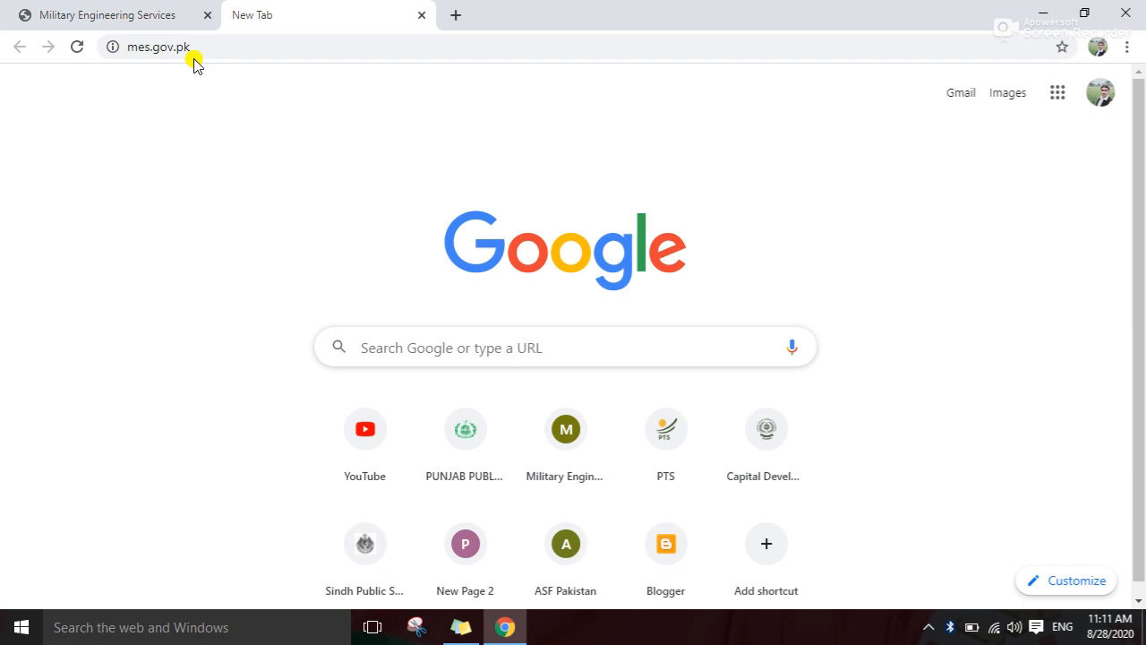
pyautogui.click(421, 15)
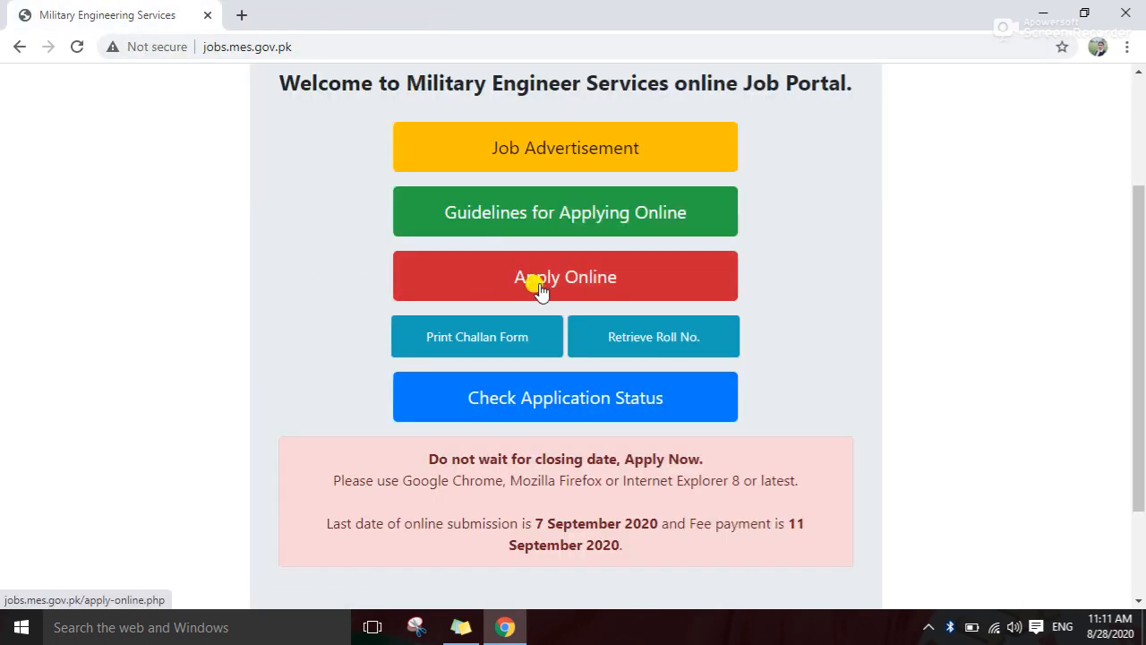
# Start the online application via Apply Online and the Instructions page
pyautogui.click(590, 286)
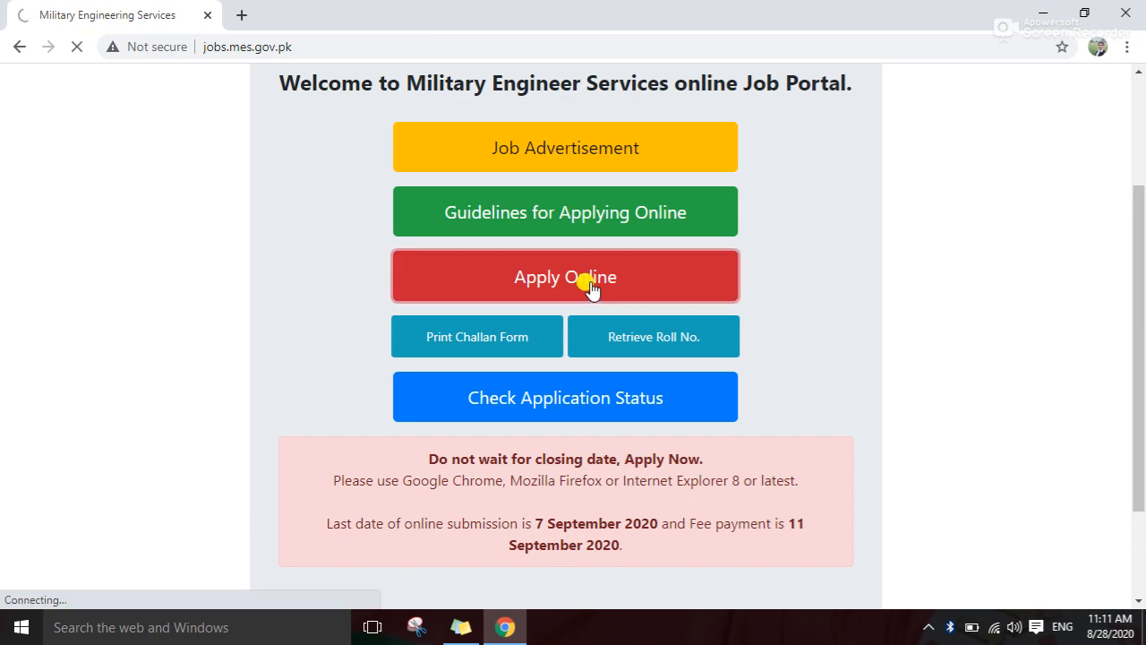
pyautogui.scroll(-1, 573, 318)
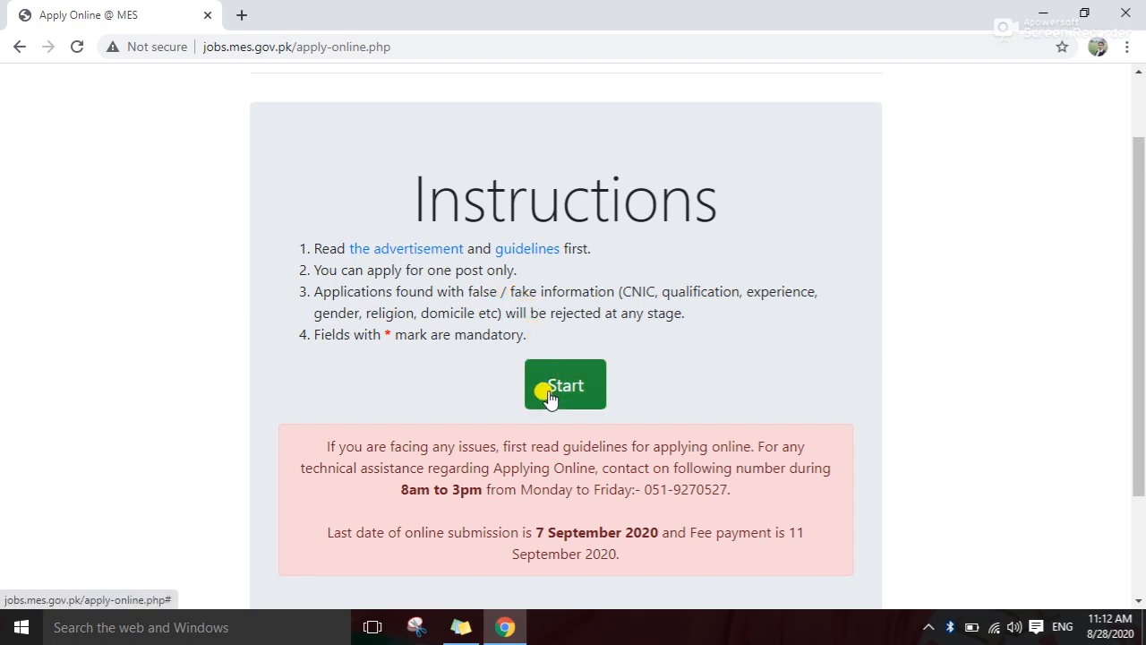
pyautogui.scroll(-1, 552, 397)
pyautogui.click(563, 315)
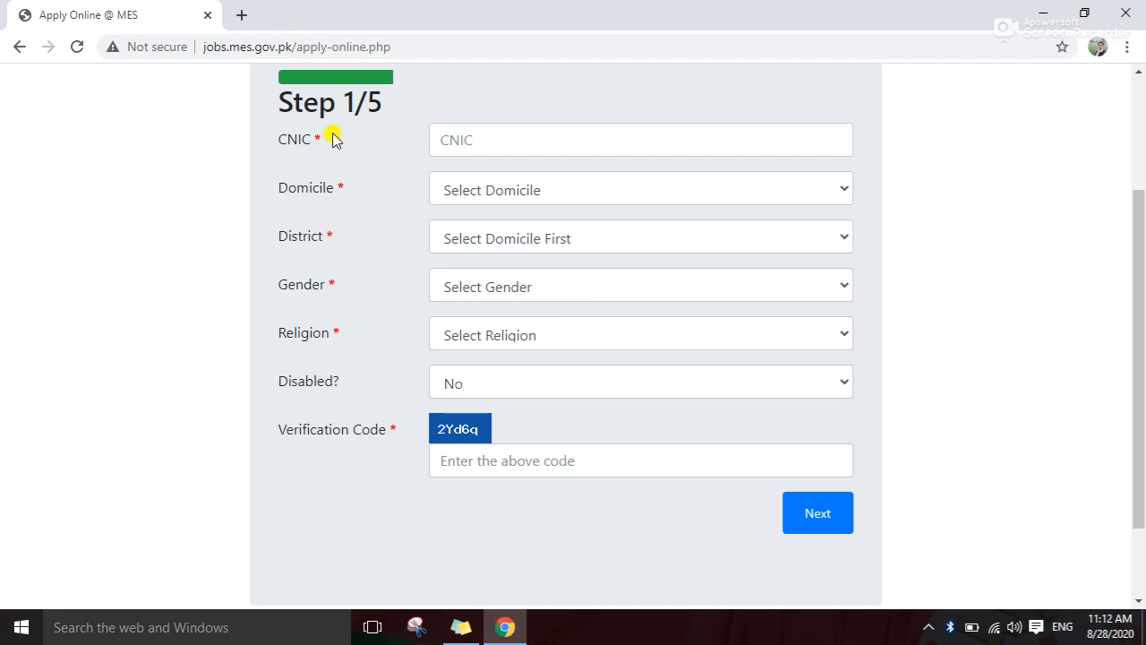
# Enter the applicant's CNIC number and set domicile PUNJAB with district BAHAWALPUR
pyautogui.click(468, 139)
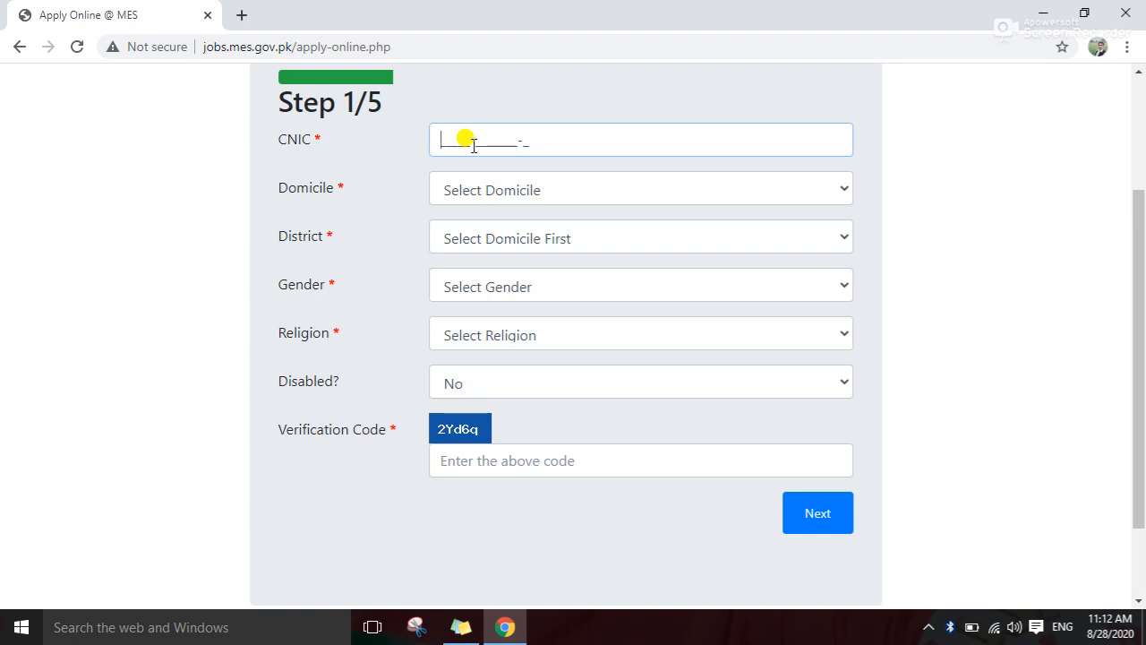
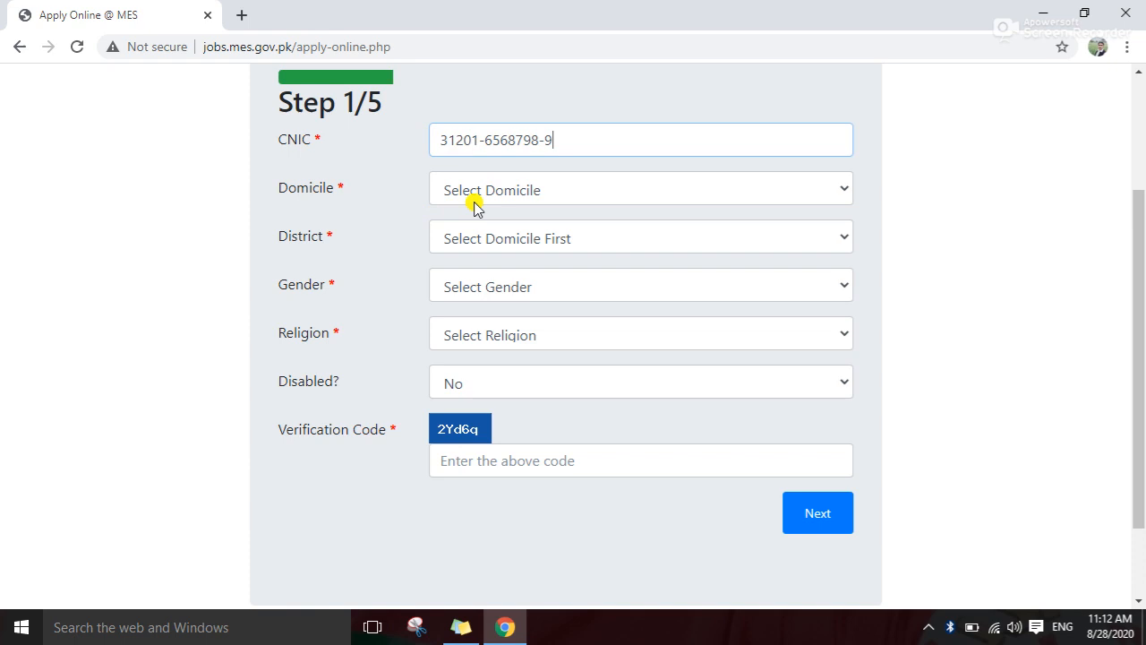
pyautogui.click(836, 197)
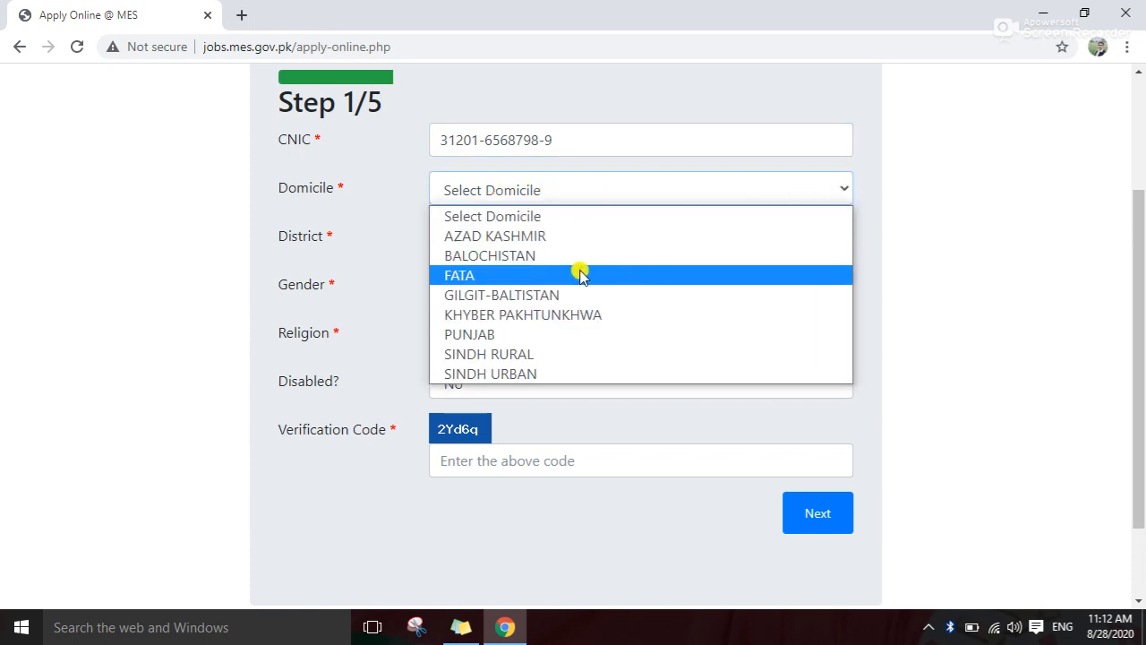
pyautogui.click(503, 337)
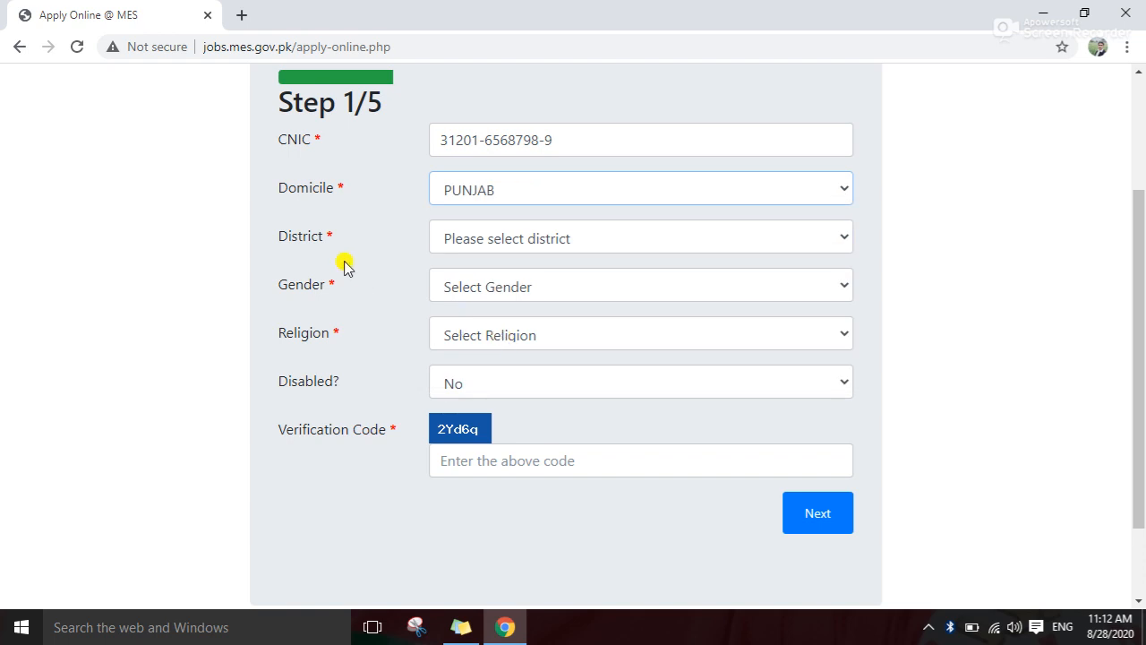
pyautogui.click(840, 240)
pyautogui.click(583, 324)
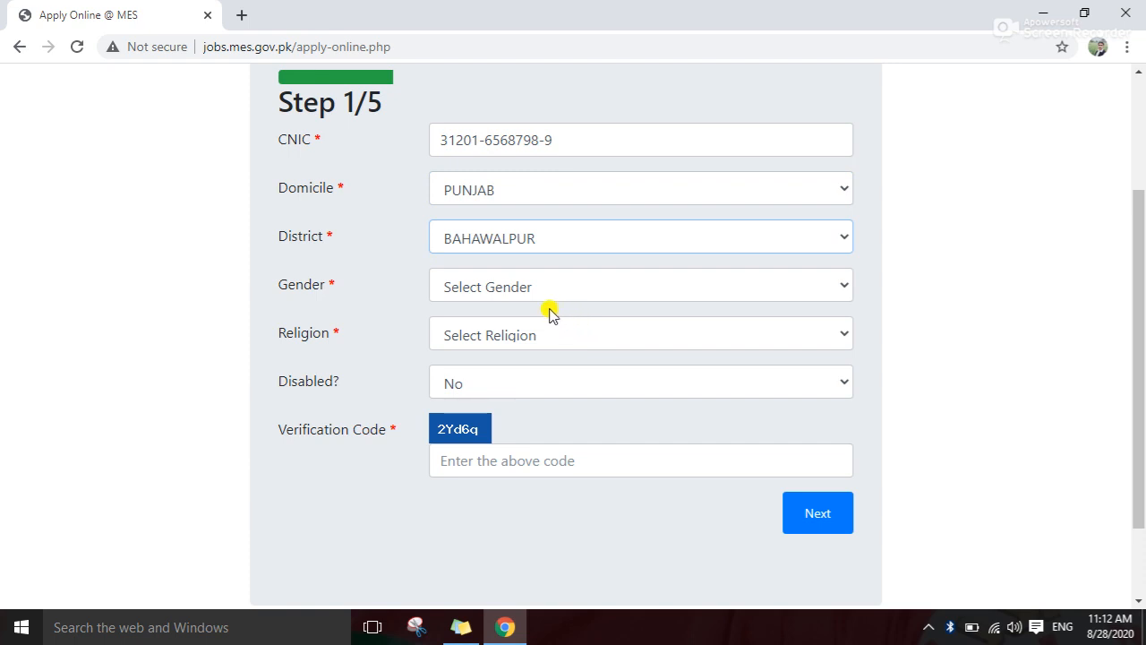
# Set gender to Male and religion to Muslim, then enter the verification code
pyautogui.click(835, 292)
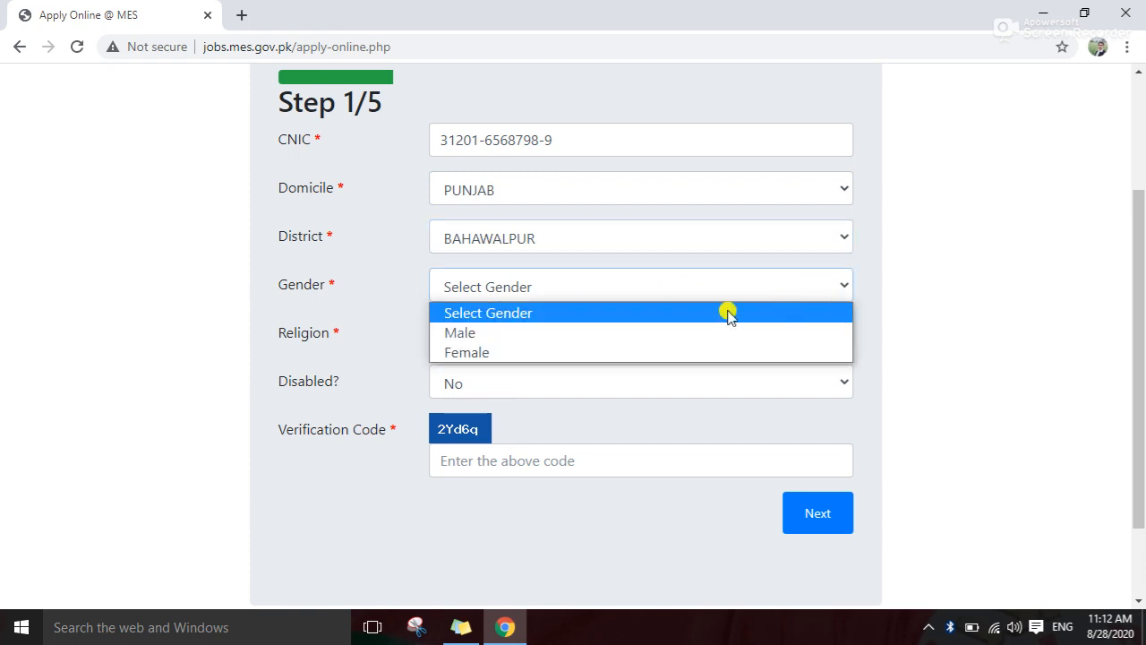
pyautogui.click(461, 332)
pyautogui.scroll(-2, 366, 325)
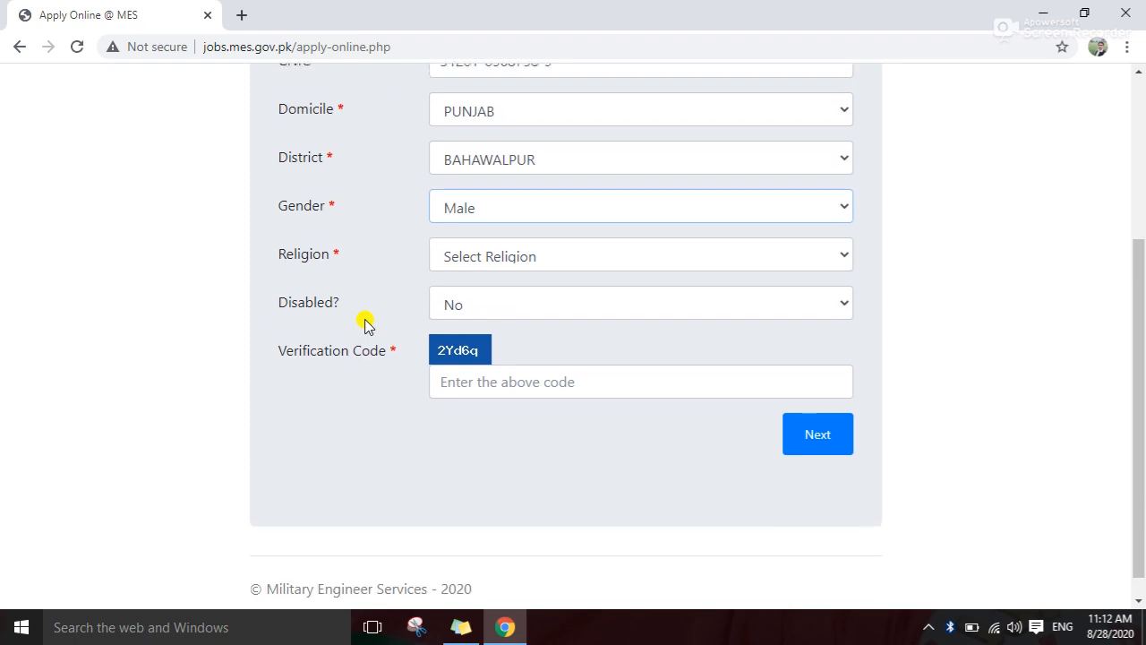
pyautogui.click(836, 250)
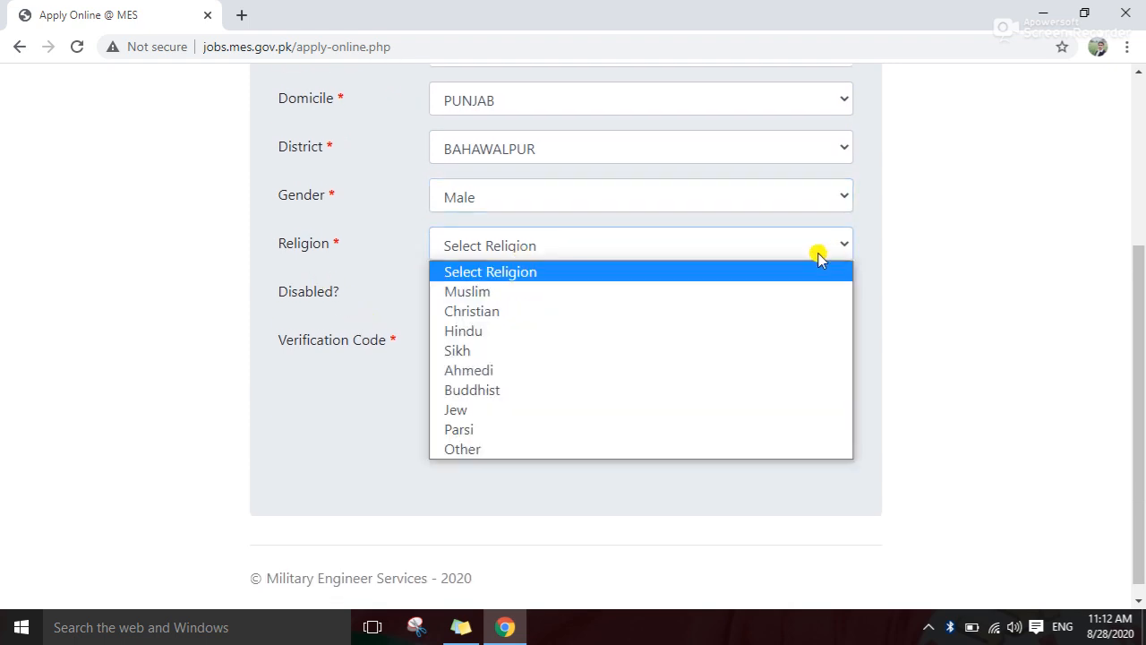
pyautogui.click(510, 293)
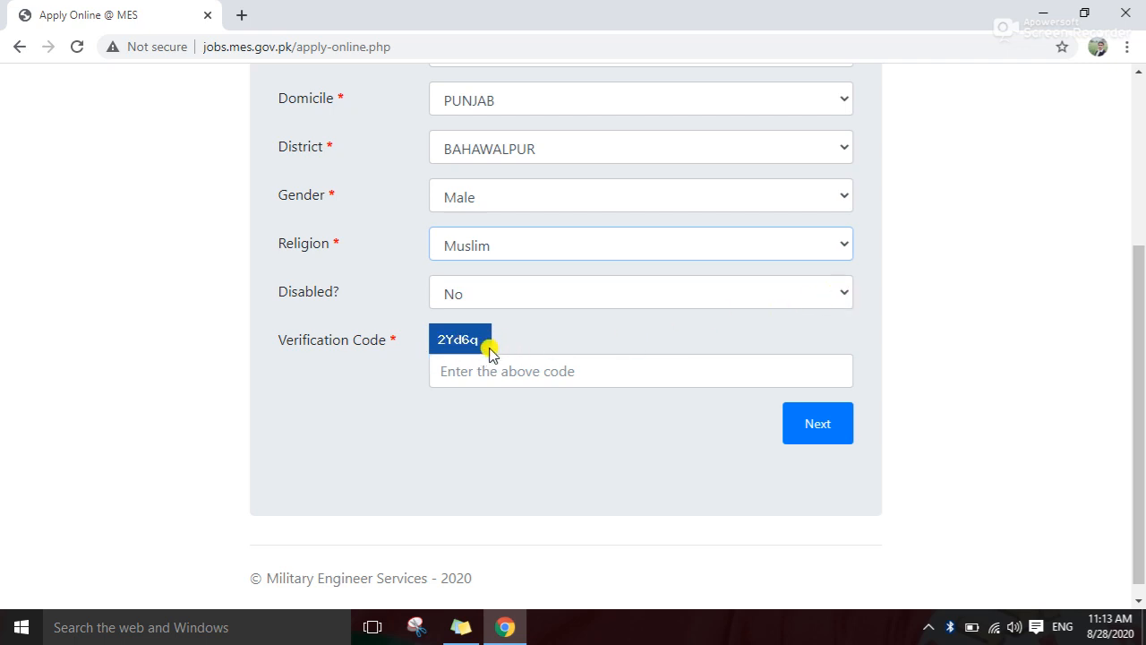
pyautogui.click(504, 376)
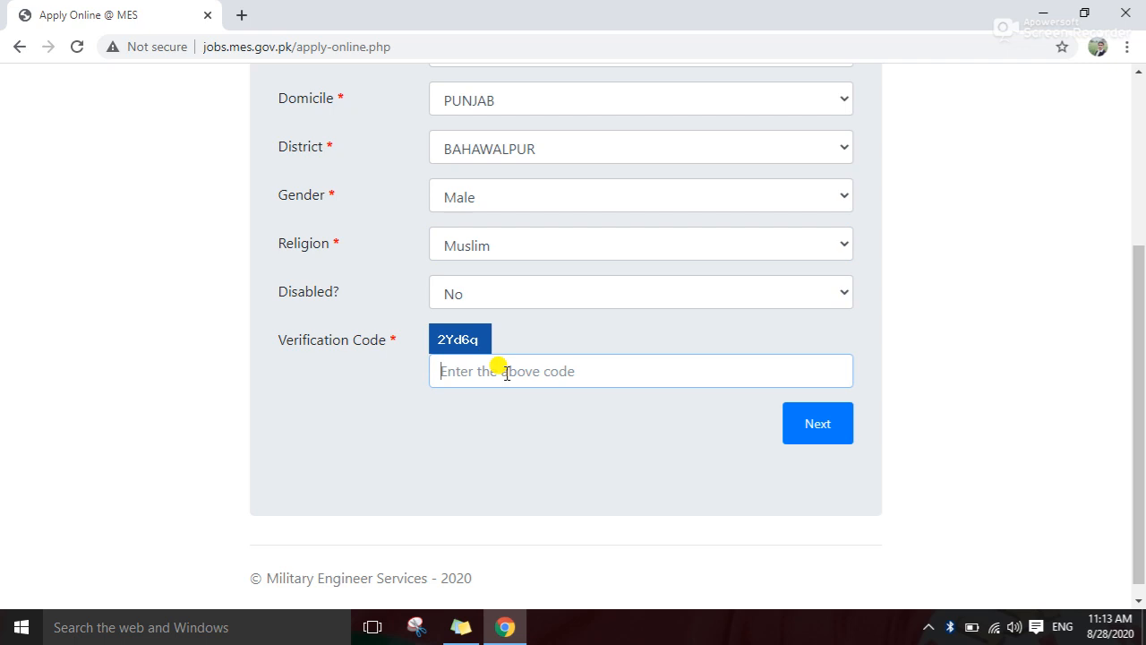
pyautogui.write('2')
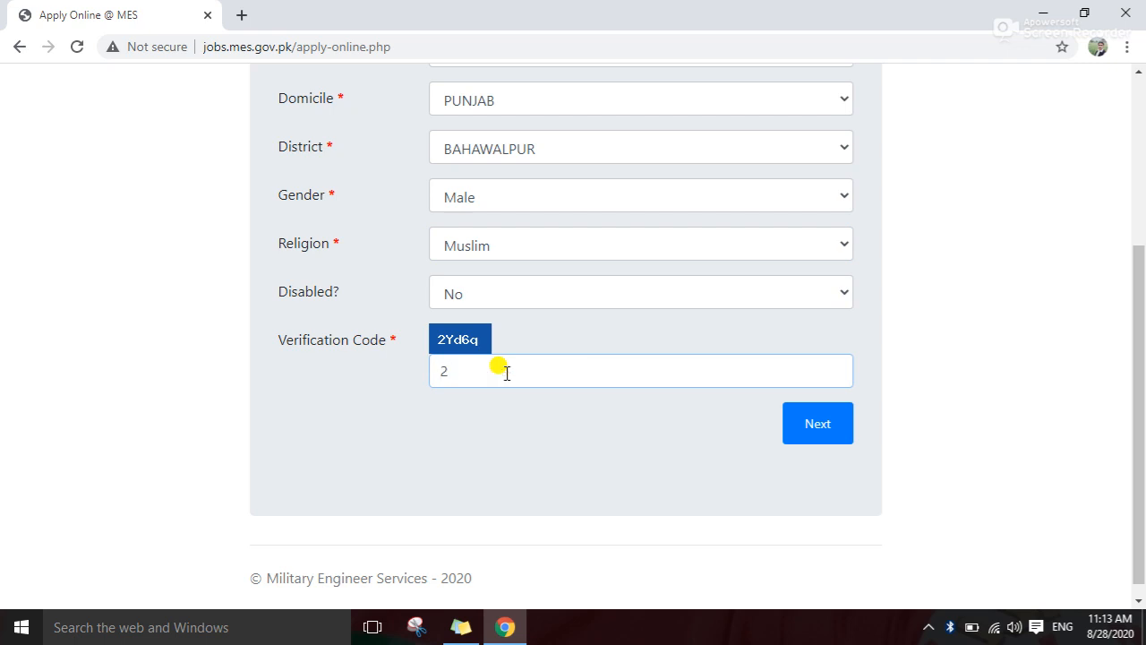
pyautogui.write('Yd6q')
# Advance to Step 2 and select Head Clerk as the post applied for
pyautogui.click(788, 437)
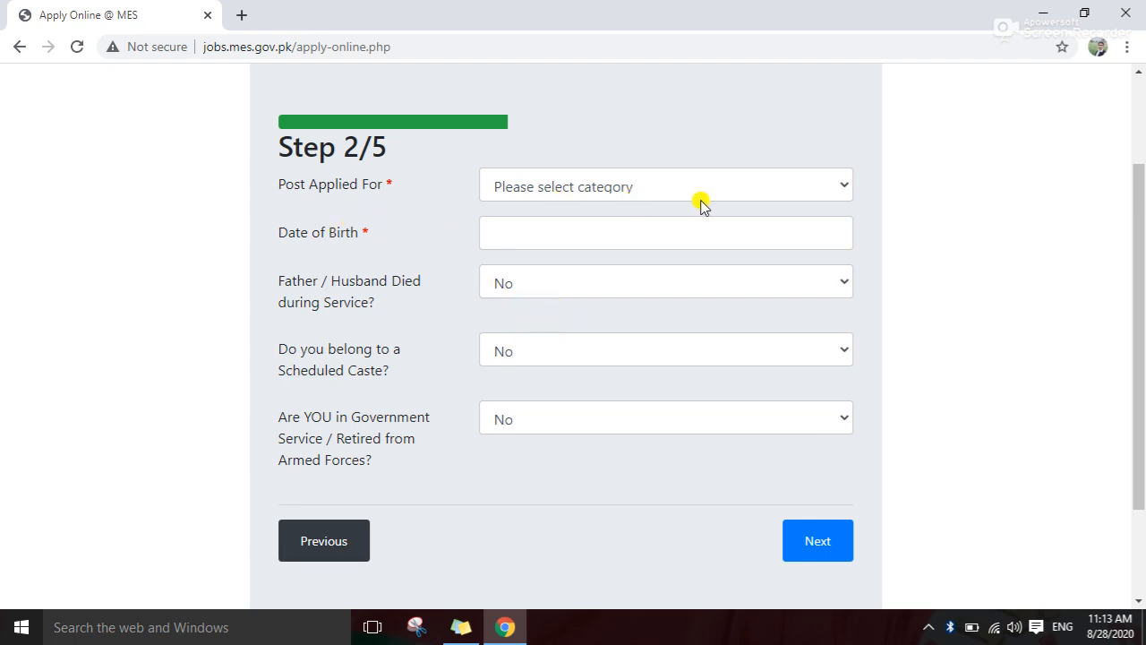
pyautogui.click(840, 186)
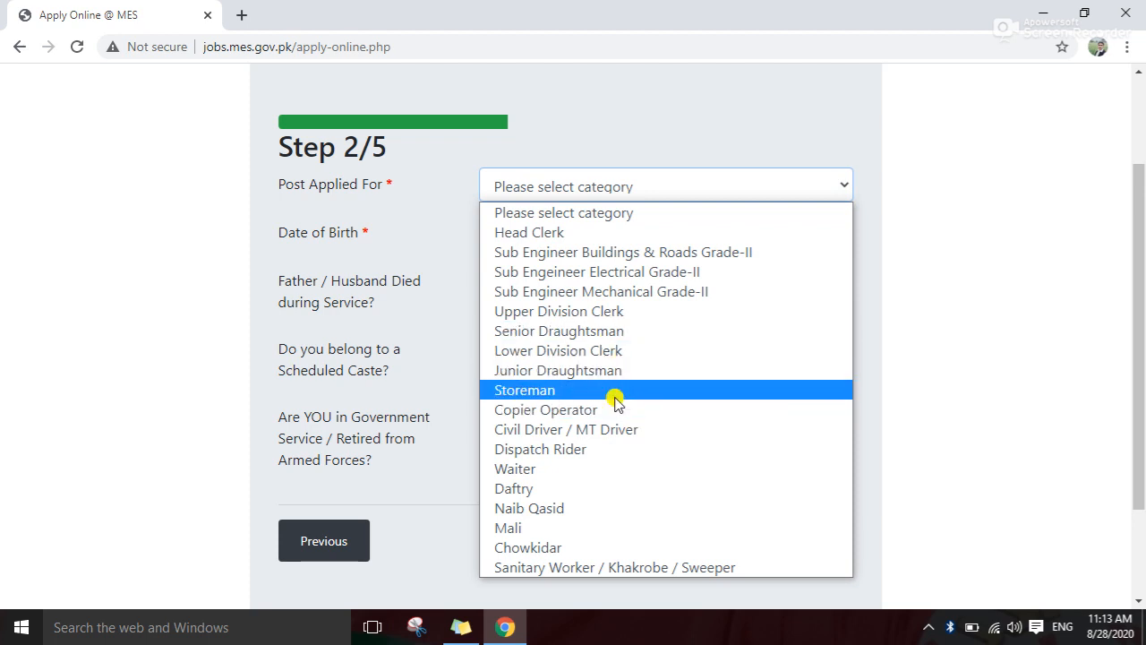
pyautogui.click(576, 234)
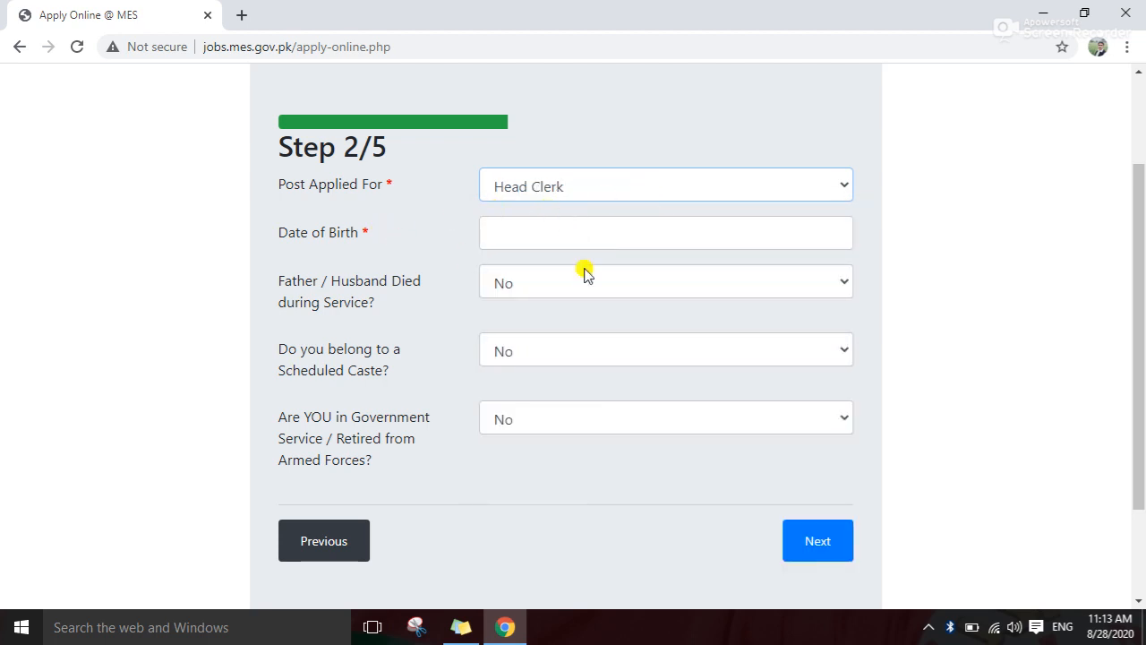
pyautogui.click(552, 234)
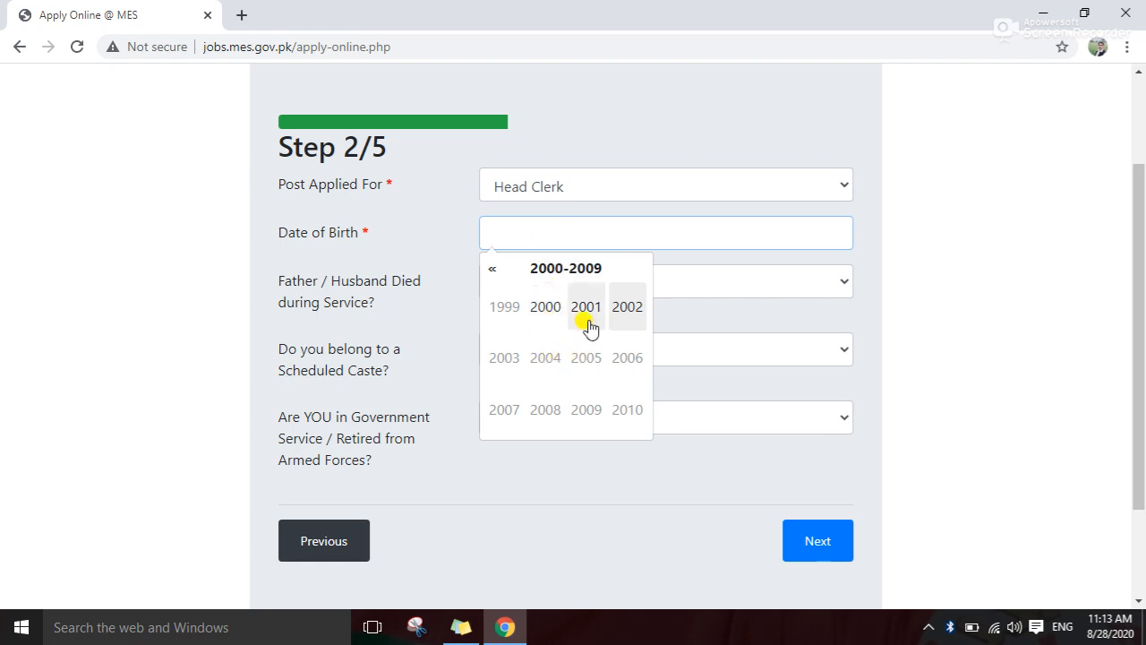
pyautogui.click(493, 270)
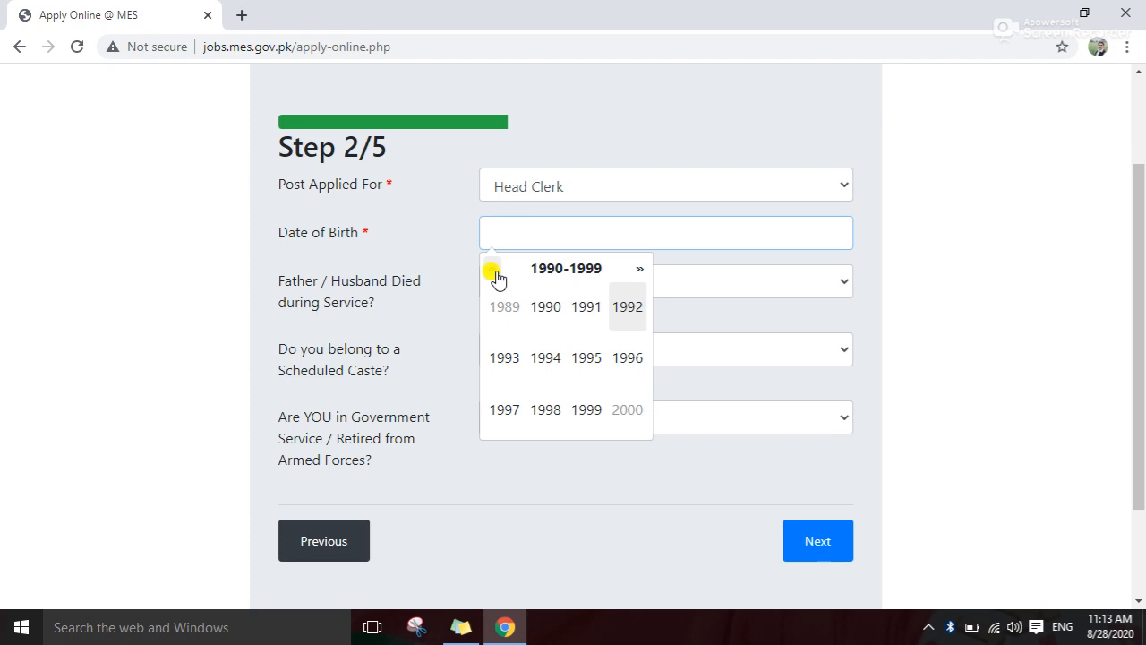
pyautogui.click(580, 359)
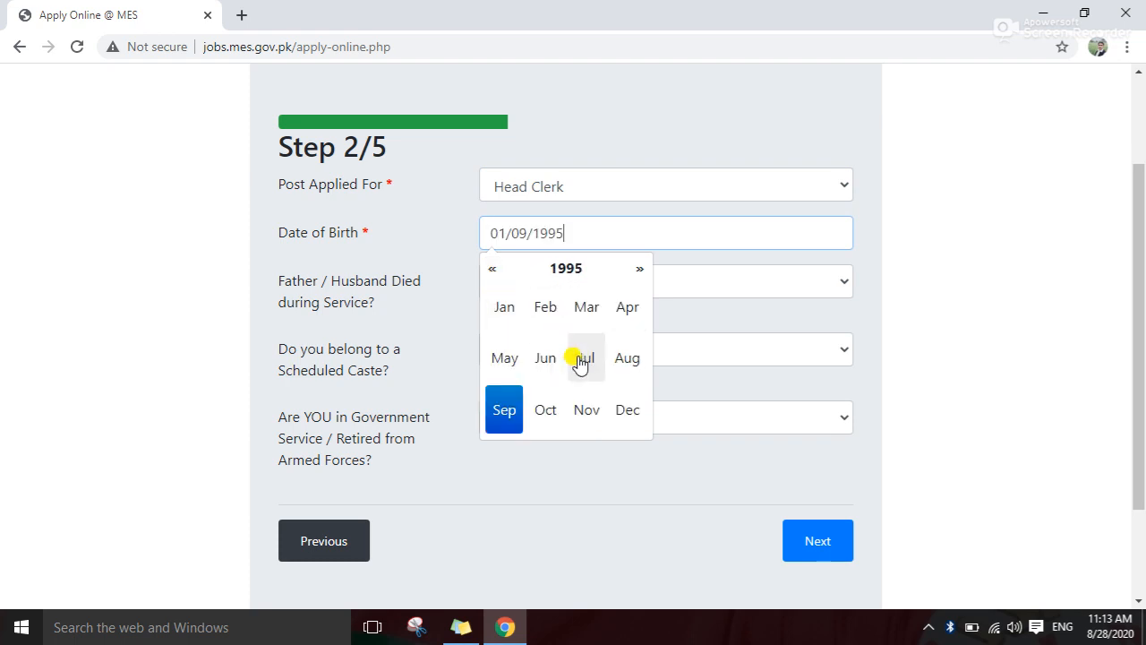
pyautogui.click(626, 315)
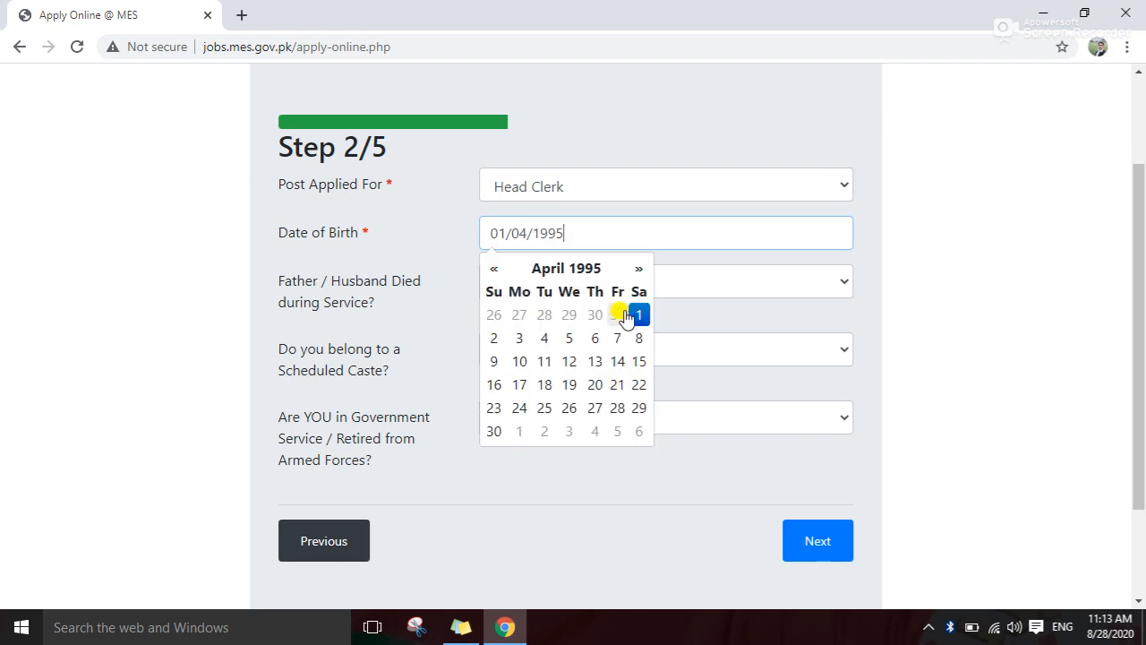
pyautogui.click(543, 338)
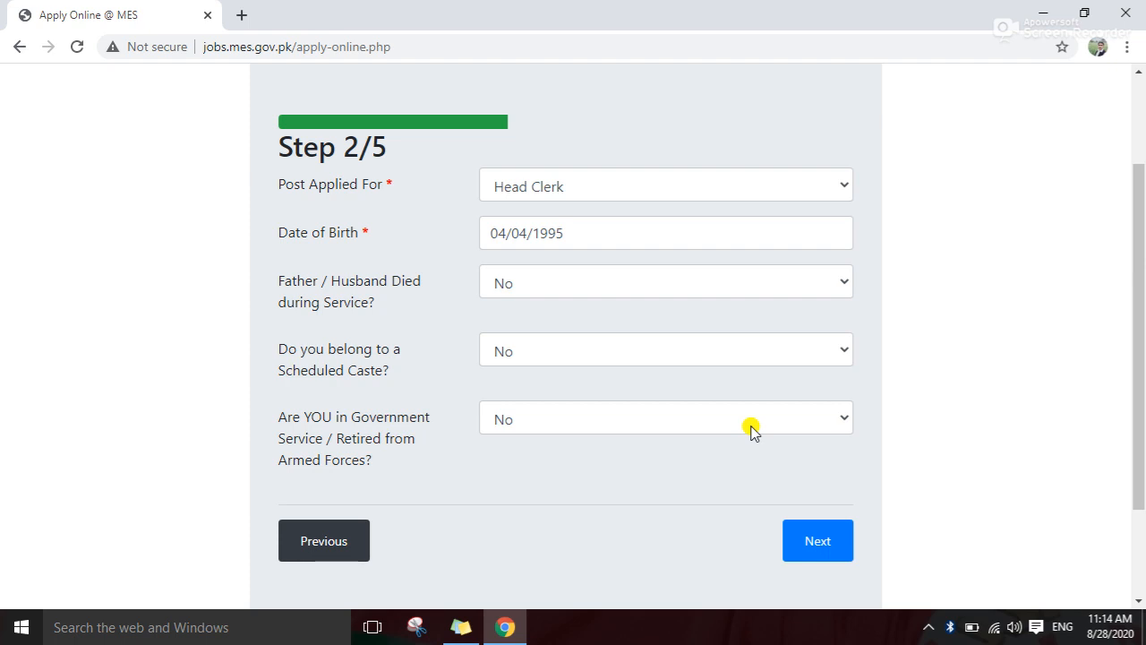
# Advance to Step 3 and upload FB_IMG_15623000448370204.jpg as the passport-size picture
pyautogui.click(800, 543)
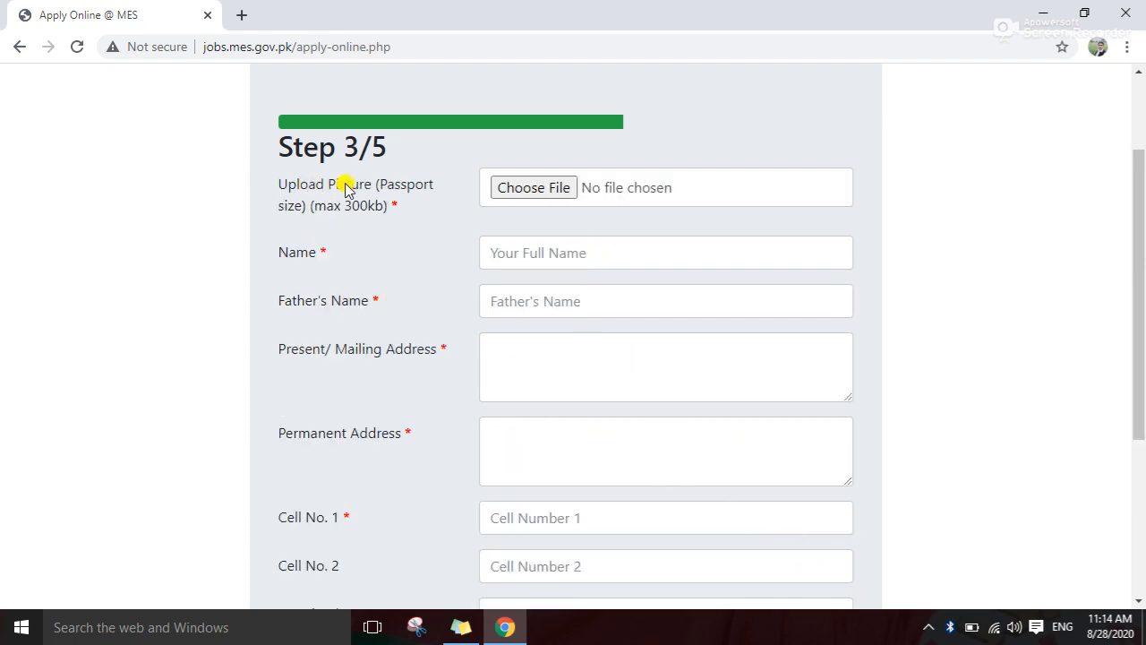
pyautogui.click(534, 189)
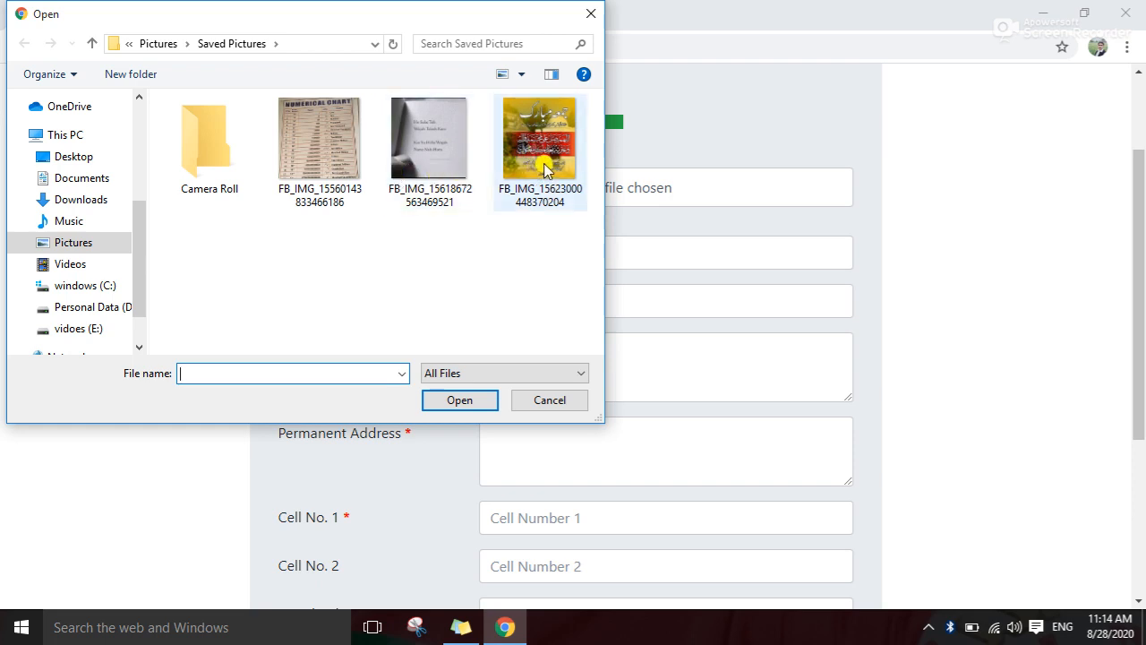
pyautogui.click(544, 170)
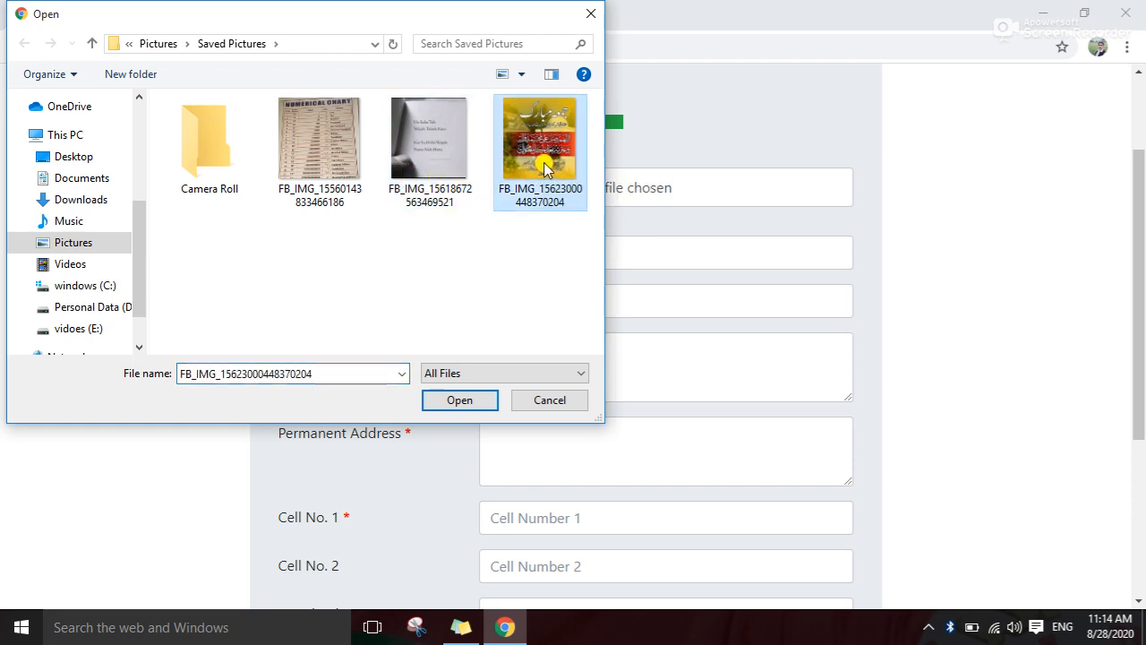
pyautogui.click(458, 401)
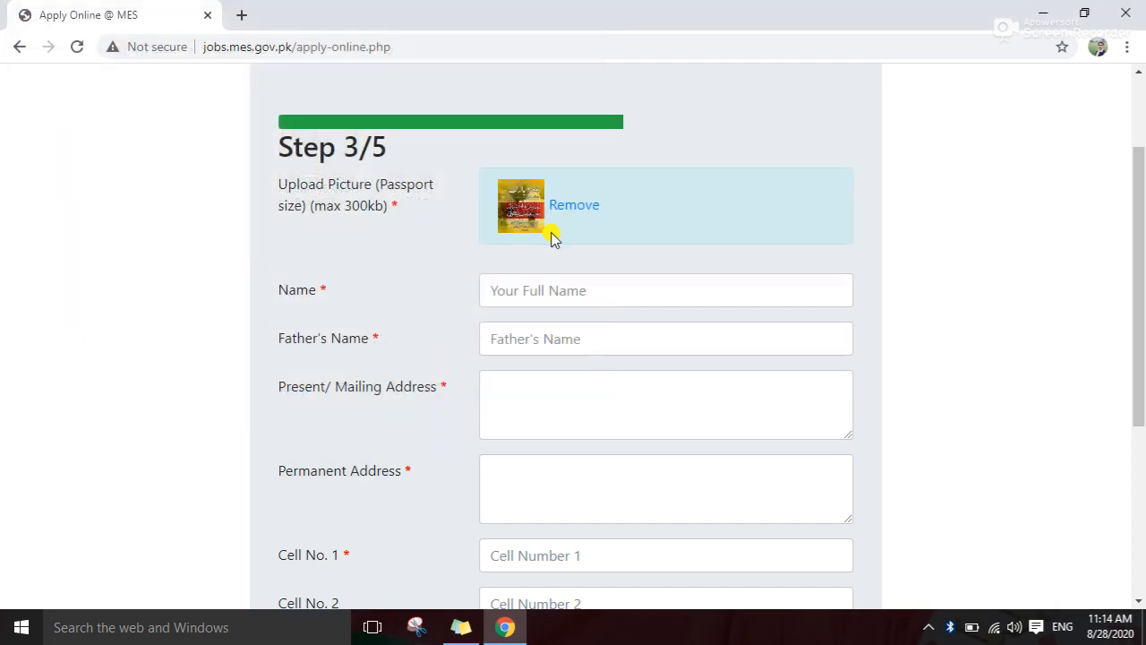
pyautogui.click(566, 286)
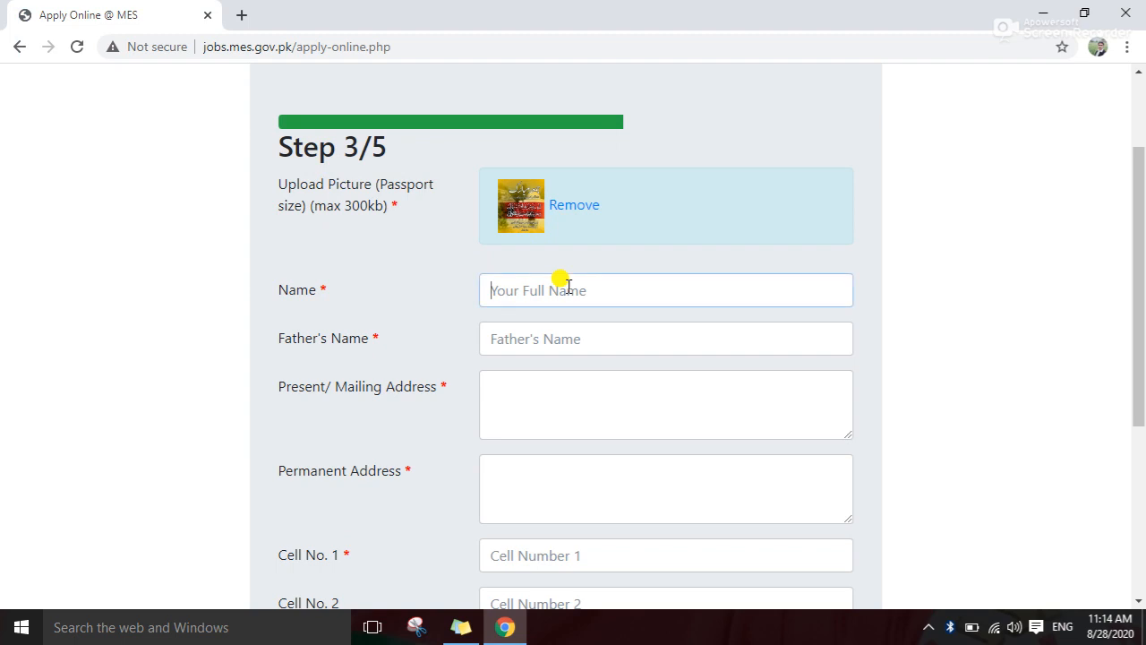
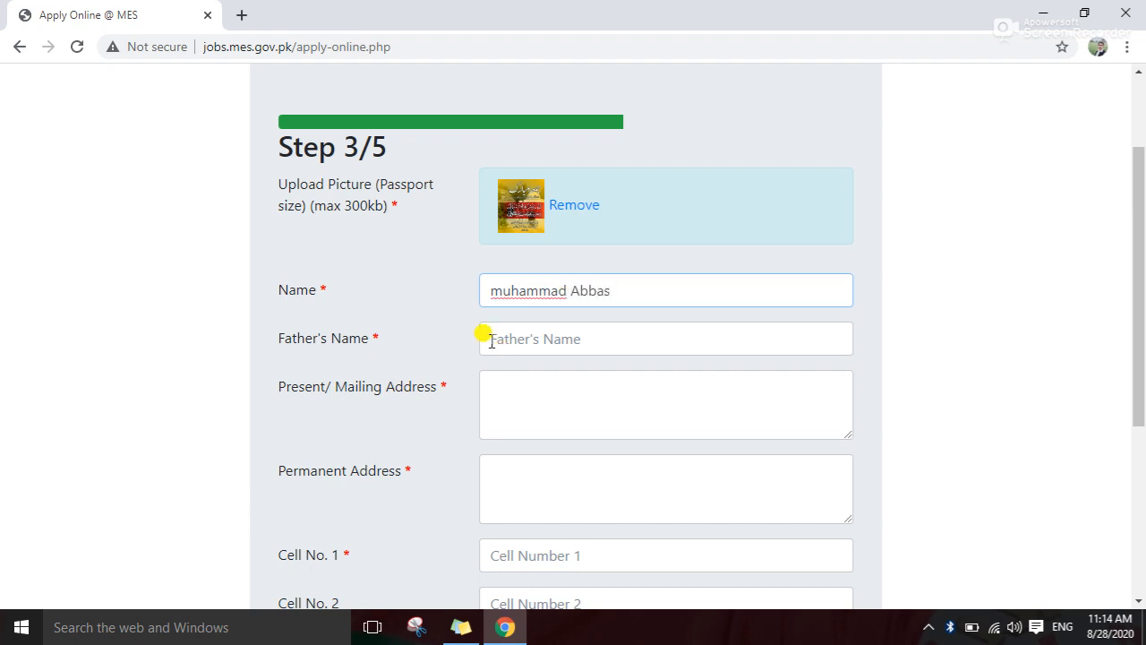
# Fill in the applicant's name, father's name, and present and permanent addresses
pyautogui.click(549, 337)
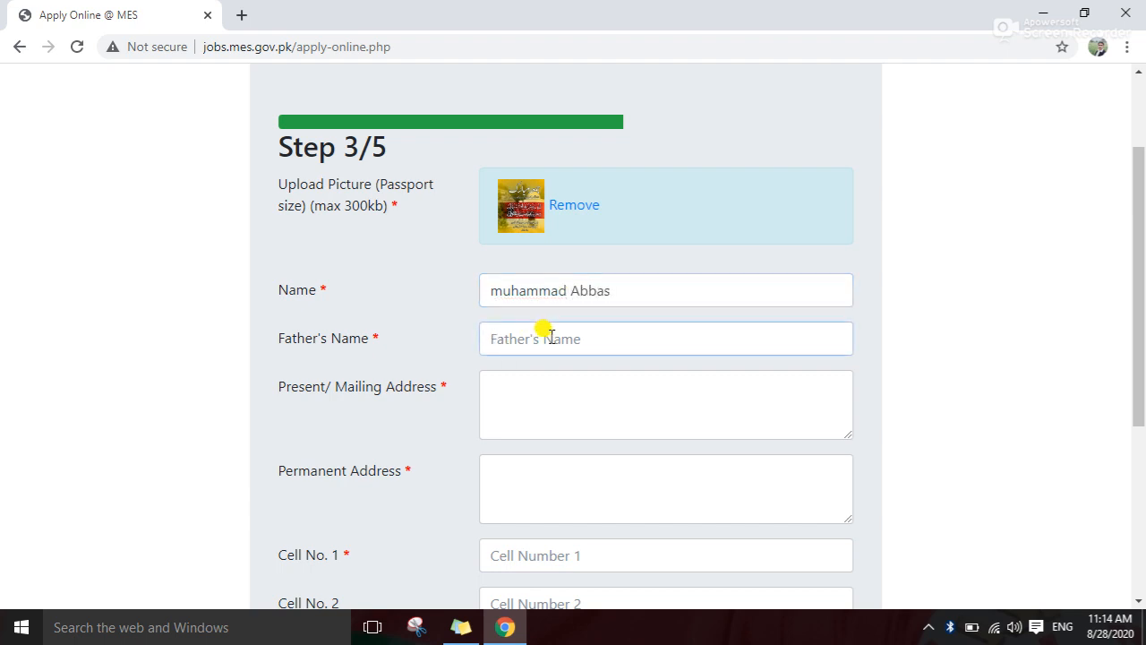
pyautogui.click(560, 392)
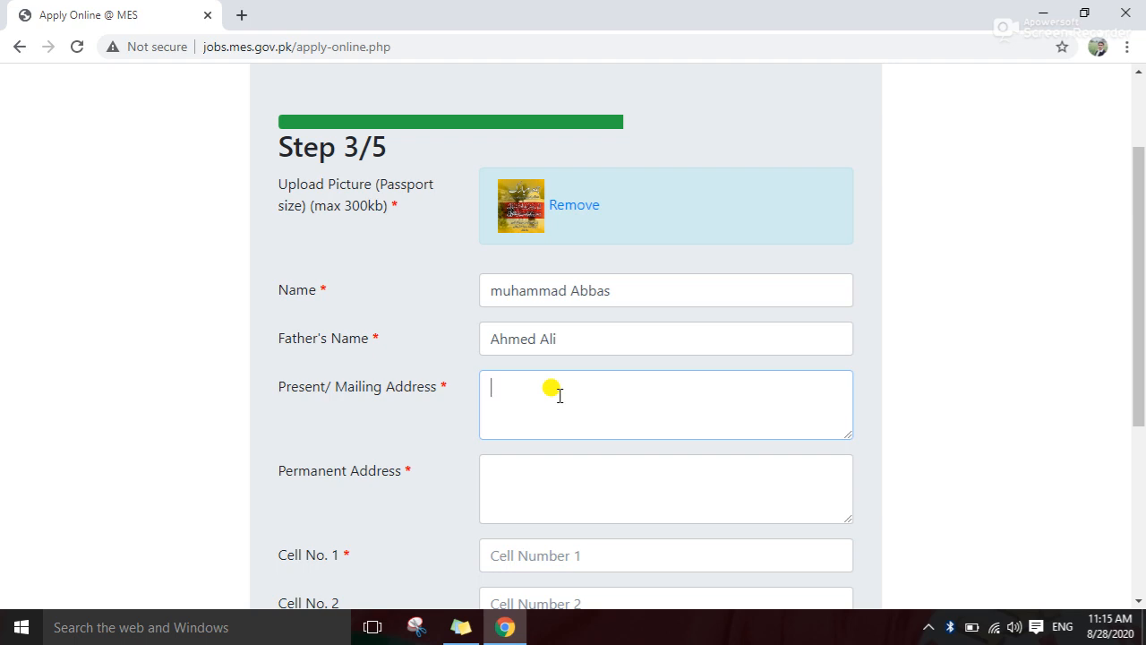
pyautogui.write('Waqar Store')
pyautogui.click(542, 500)
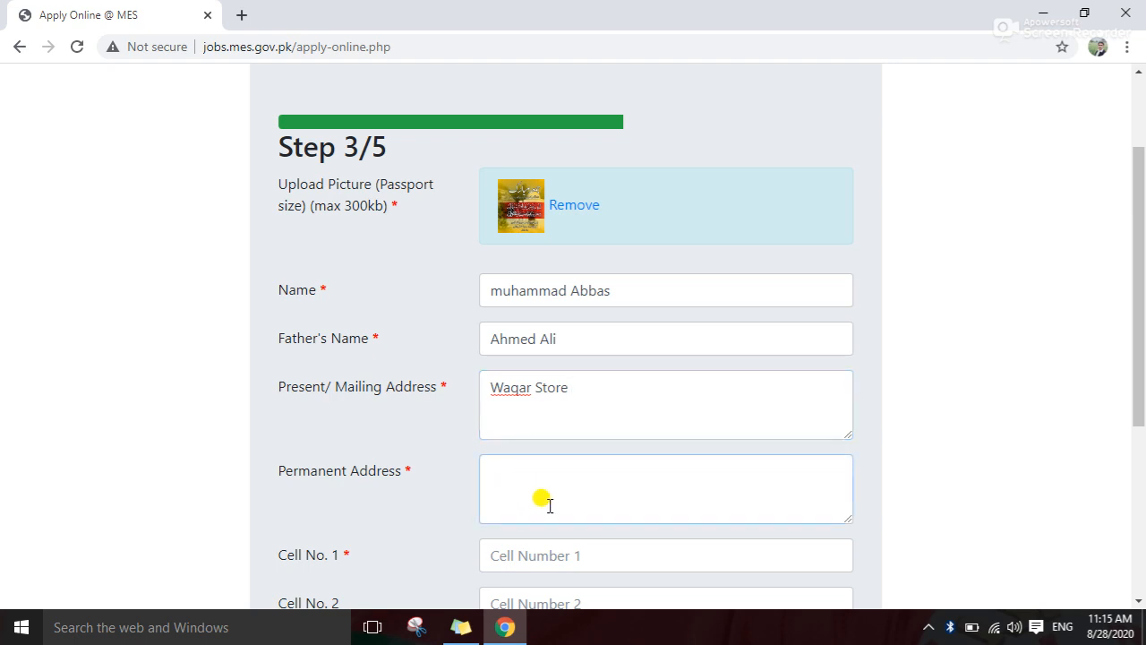
pyautogui.write('afjweiowe')
# Enter the two cell phone numbers, correcting a mistyped first number
pyautogui.scroll(-1, 550, 501)
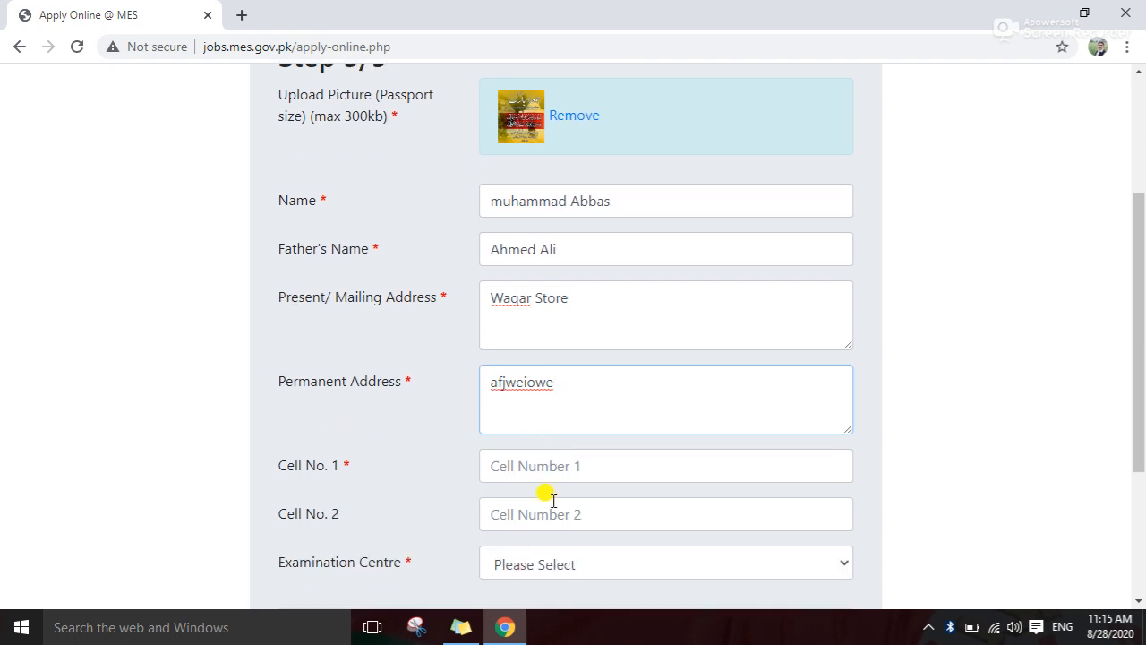
pyautogui.click(560, 469)
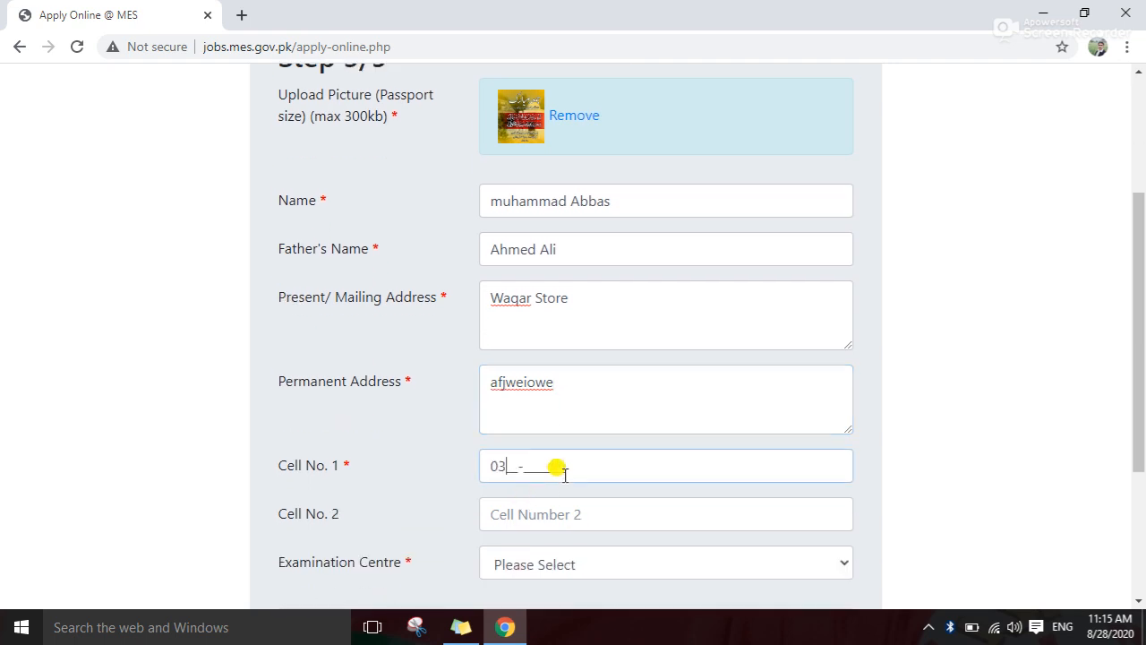
pyautogui.write('165')
pyautogui.press('BackSpace')
pyautogui.press('BackSpace')
pyautogui.press('BackSpace')
pyautogui.write('035967785')
pyautogui.click(550, 514)
pyautogui.write('032346945')
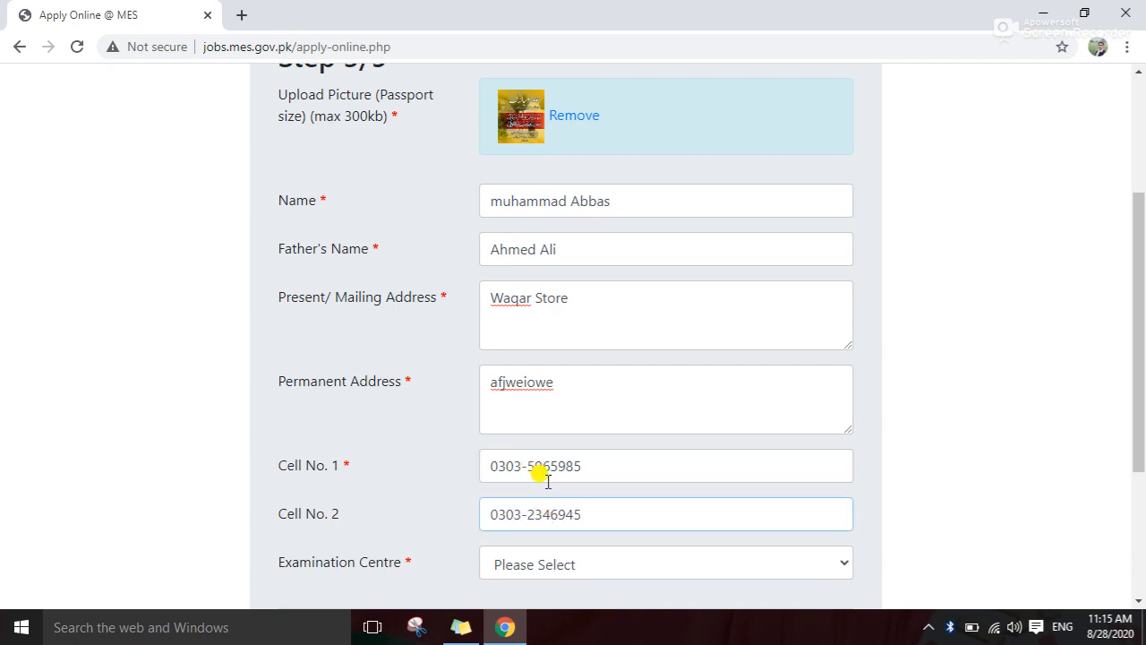
# Choose Bahawalpur as the examination centre and submit Step 3
pyautogui.scroll(-1, 544, 475)
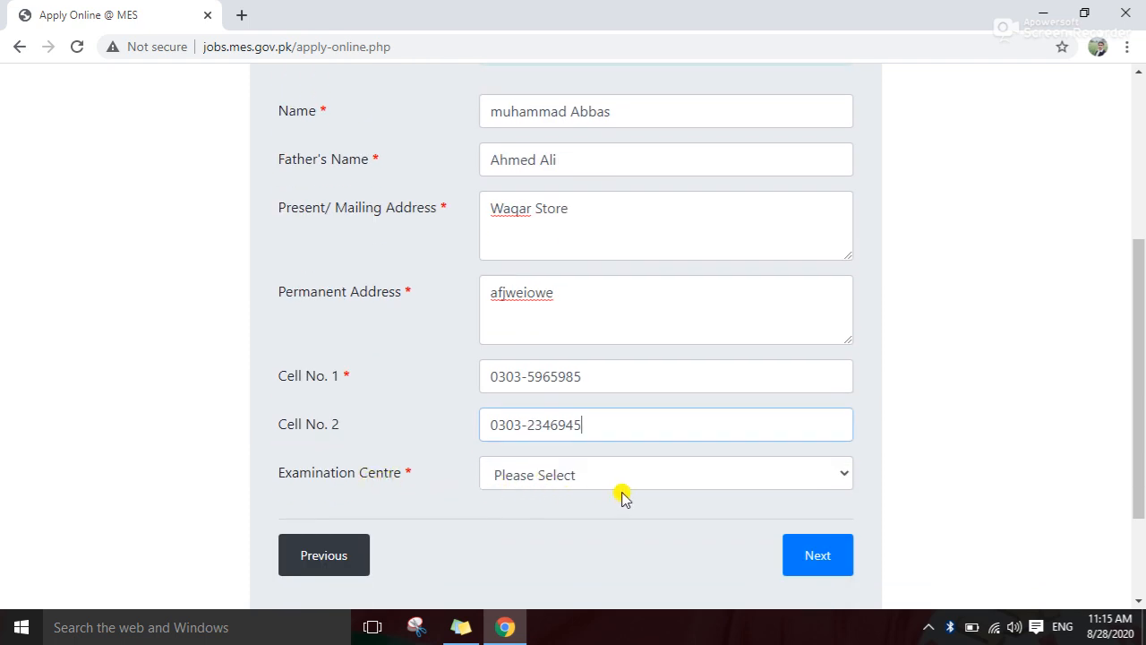
pyautogui.click(844, 477)
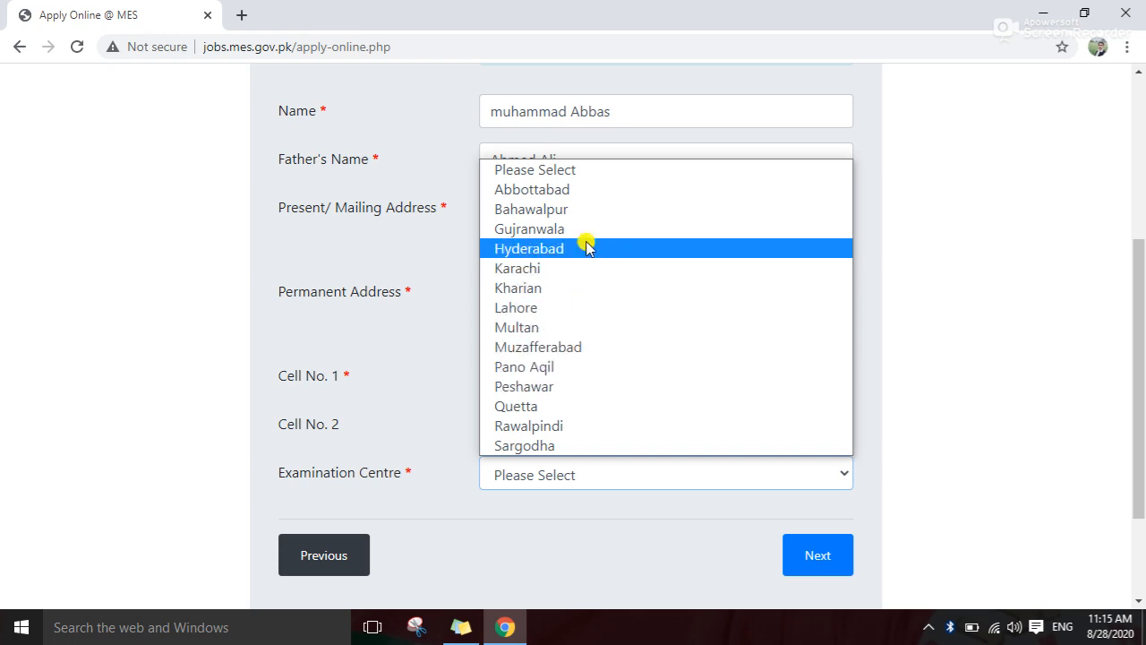
pyautogui.click(558, 213)
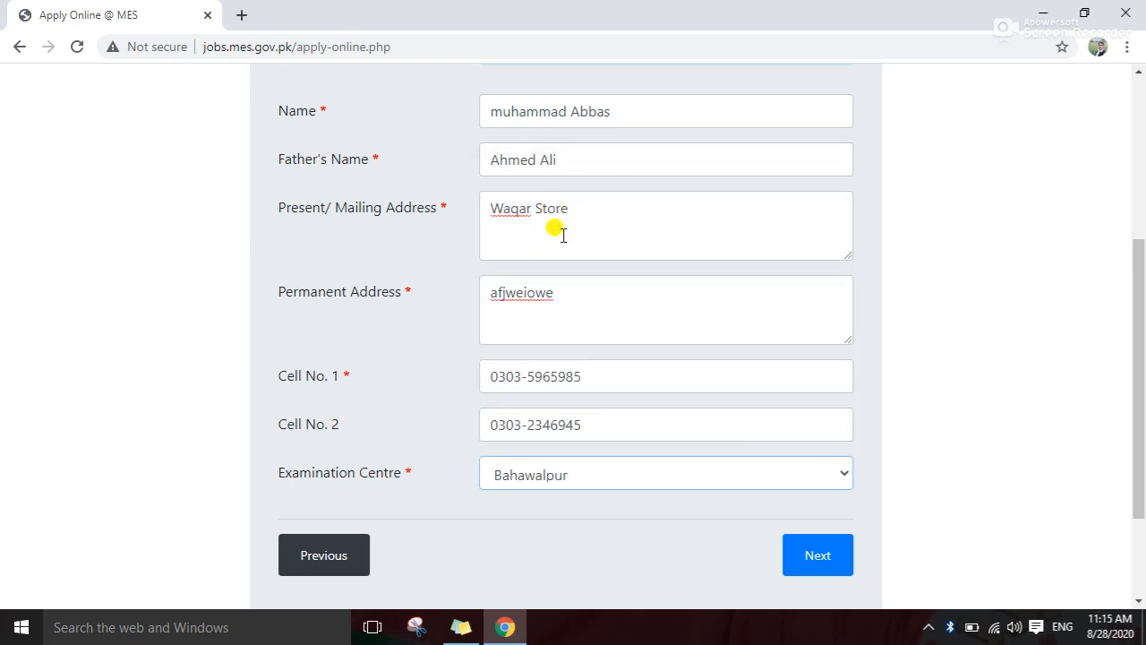
pyautogui.scroll(-1, 587, 430)
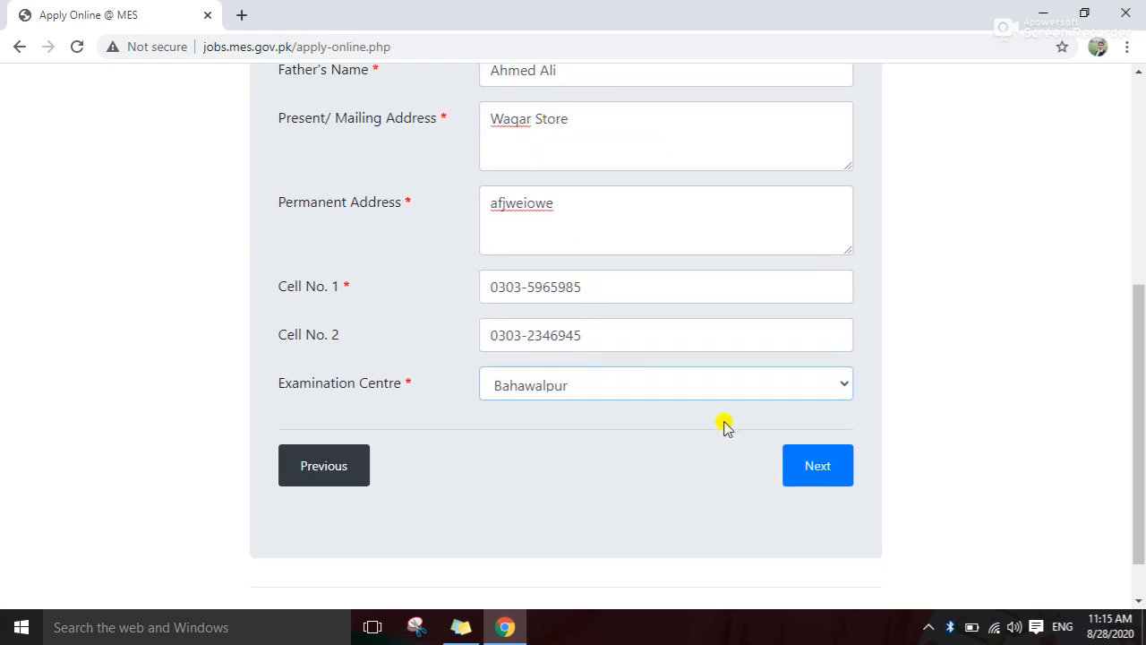
pyautogui.scroll(2, 725, 427)
pyautogui.scroll(-1, 662, 223)
pyautogui.click(826, 570)
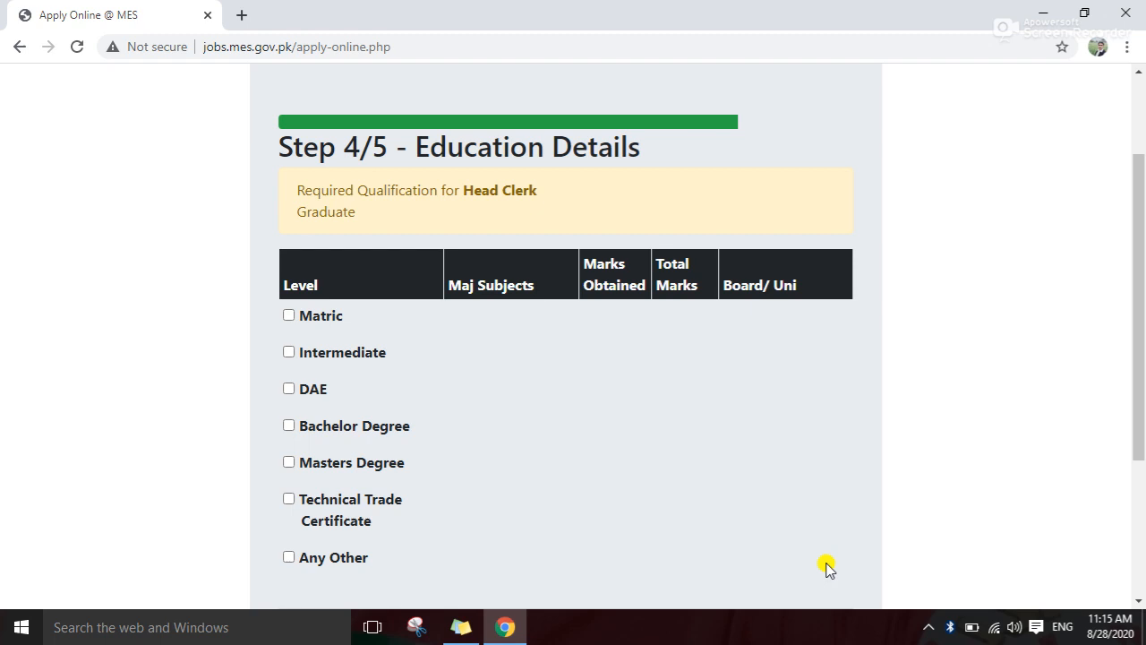
# Tick Matric, Intermediate, Bachelor Degree and Any Other, unticking DAE checked by mistake
pyautogui.scroll(-1, 584, 412)
pyautogui.scroll(1, 584, 412)
pyautogui.scroll(-1, 425, 300)
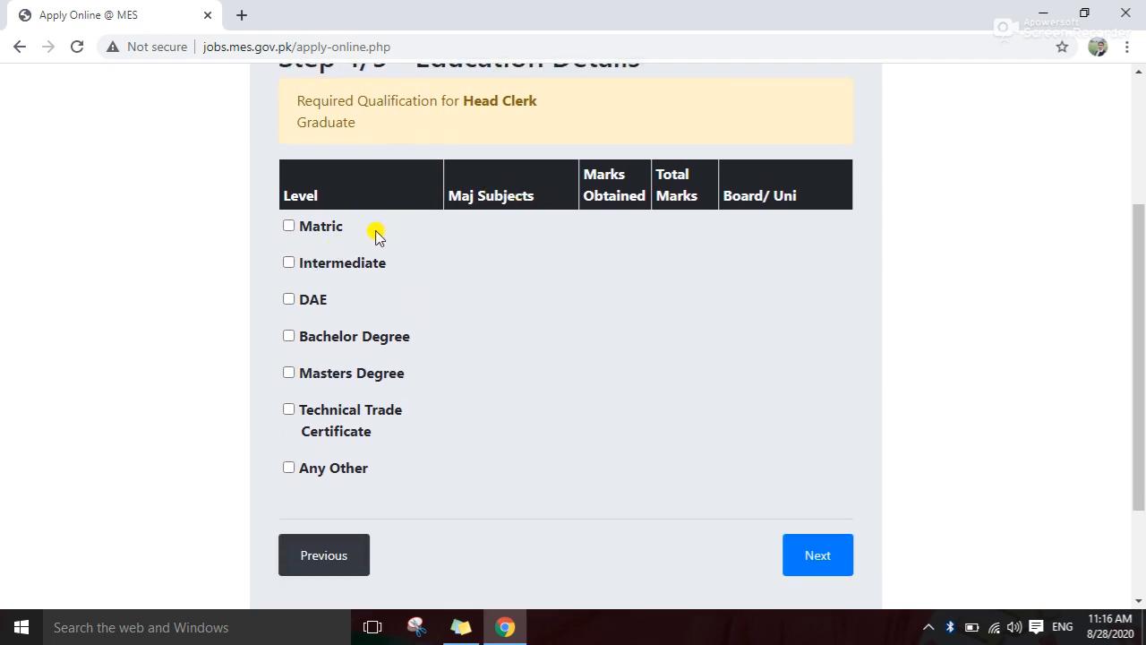
pyautogui.click(290, 226)
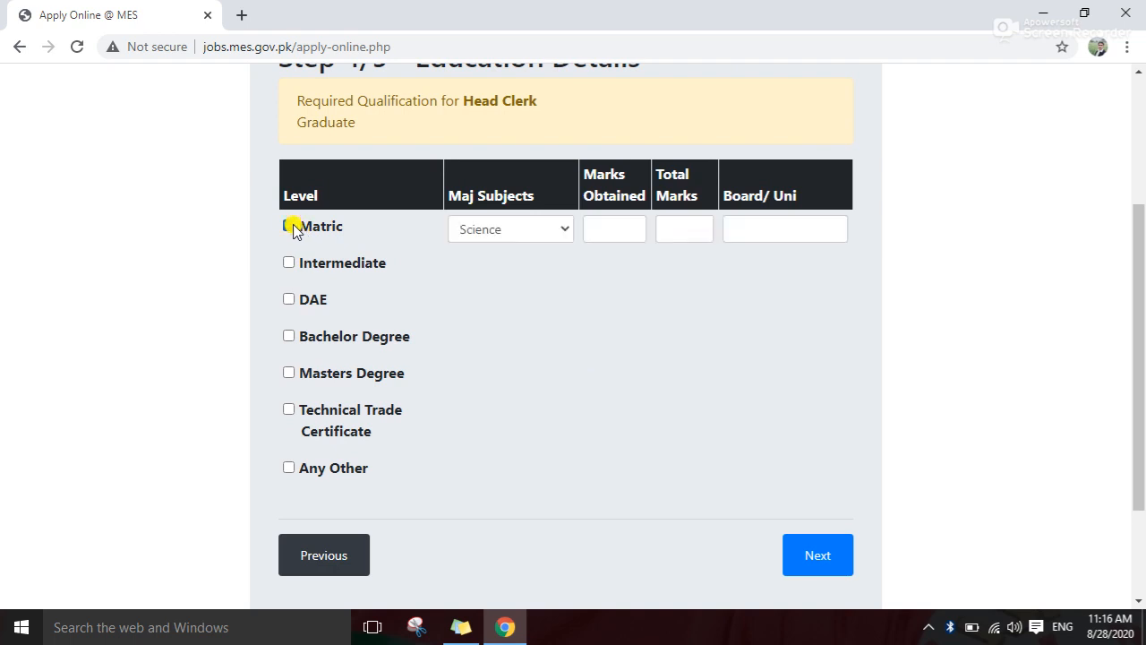
pyautogui.click(290, 263)
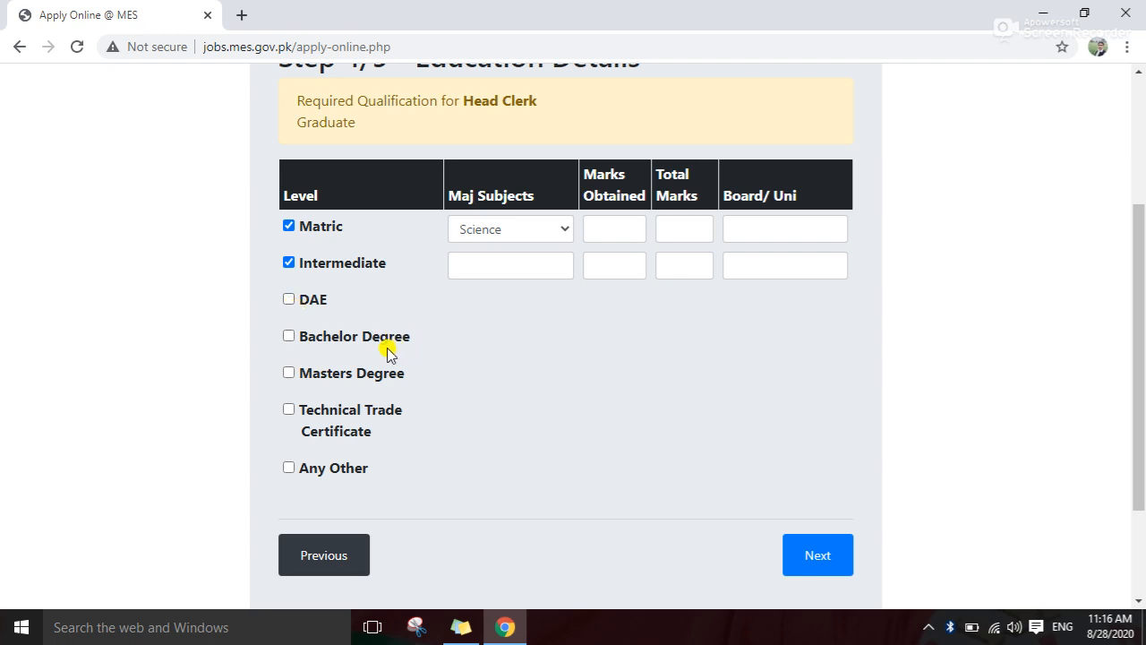
pyautogui.click(289, 300)
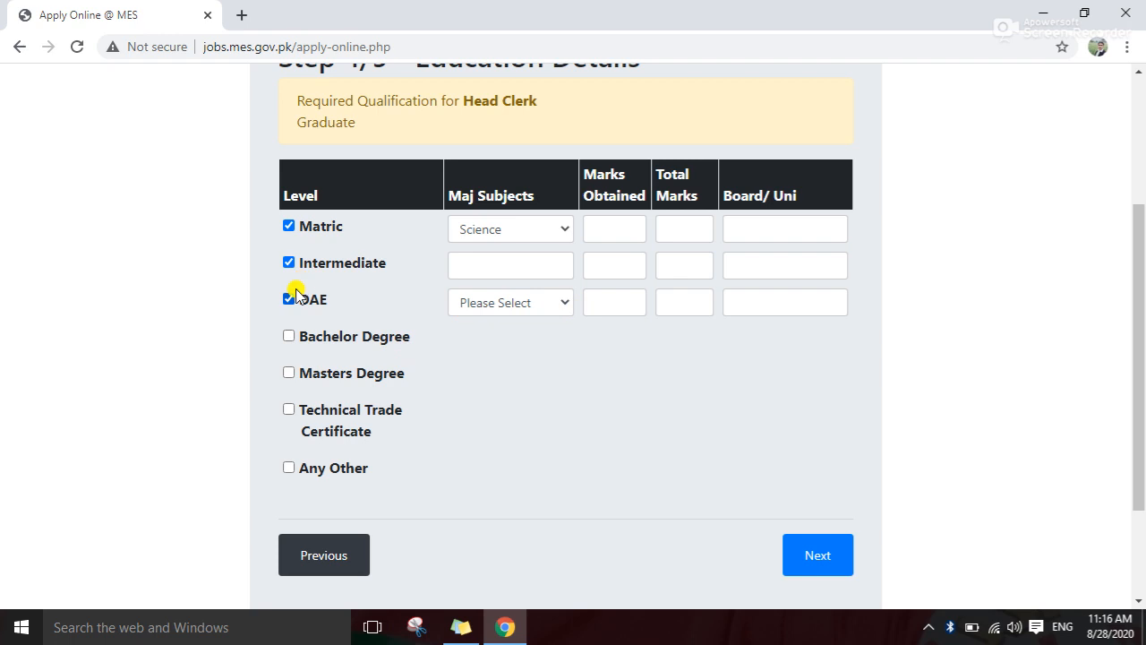
pyautogui.click(289, 301)
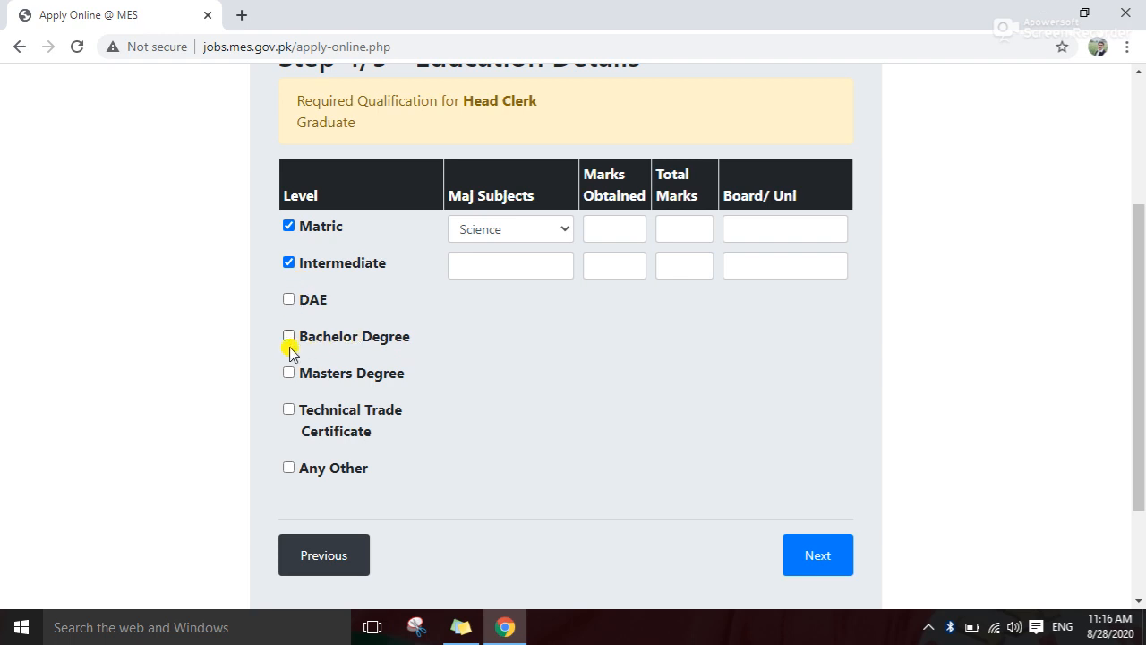
pyautogui.click(288, 338)
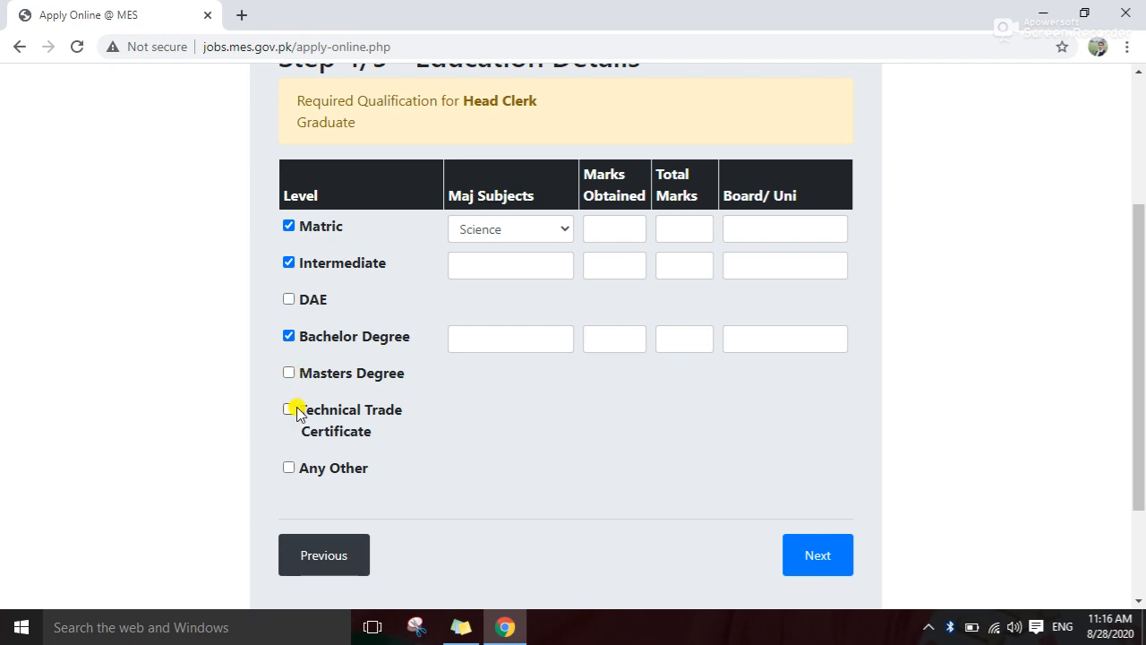
pyautogui.click(288, 468)
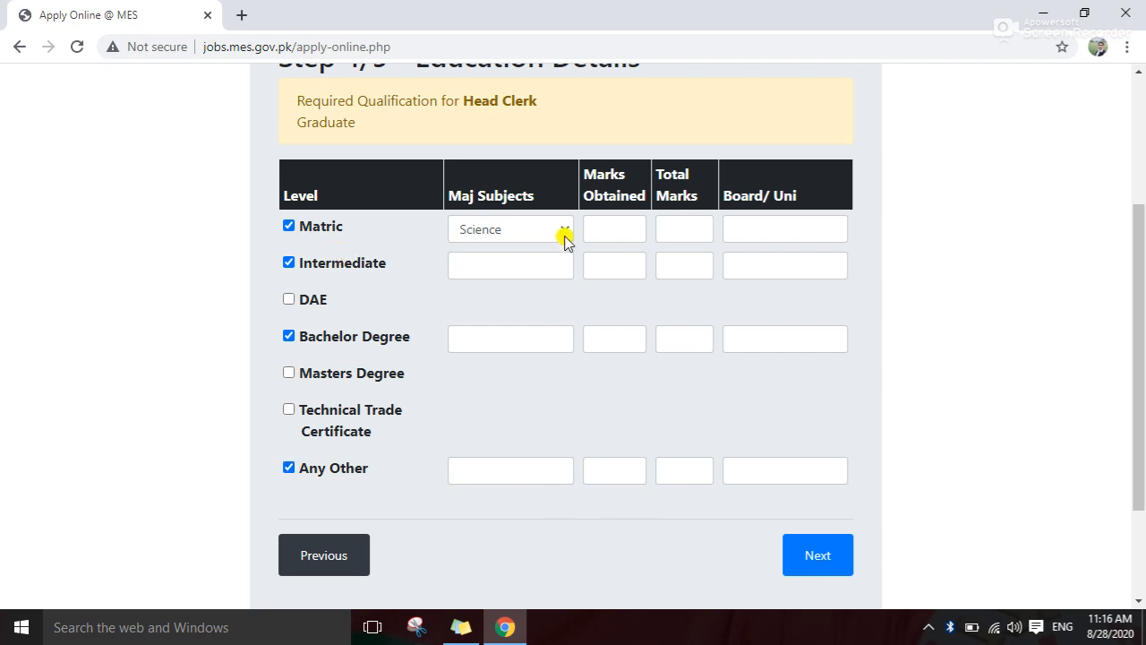
pyautogui.click(561, 231)
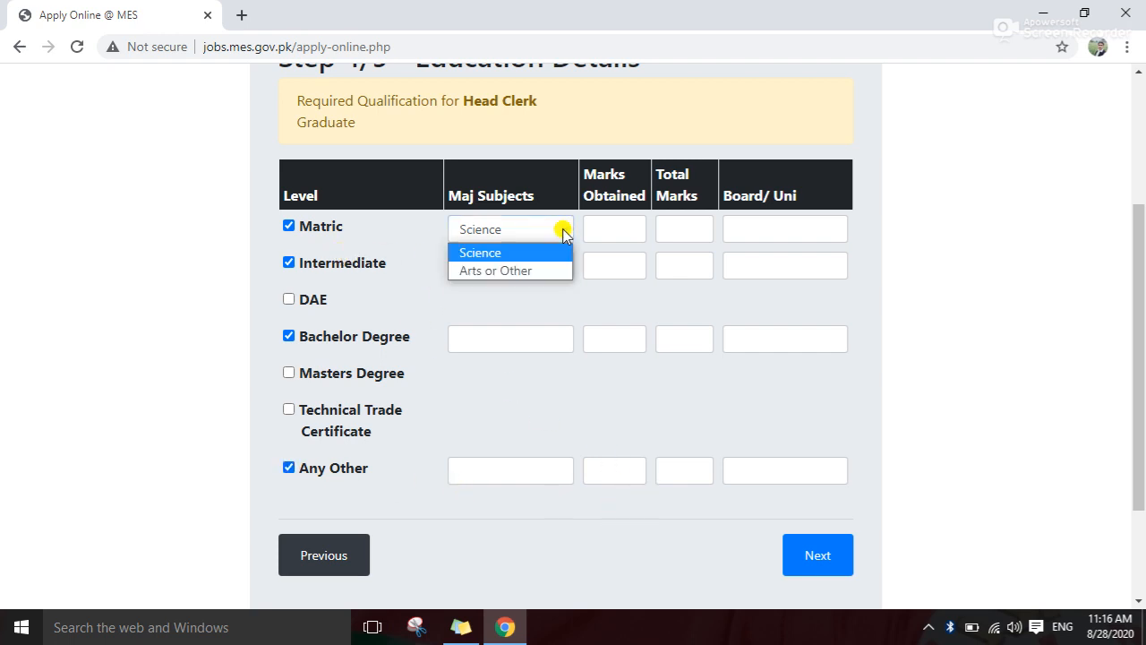
# Fill the Matric row: Science, 641 of 1100 marks, board bise
pyautogui.click(515, 255)
pyautogui.click(607, 228)
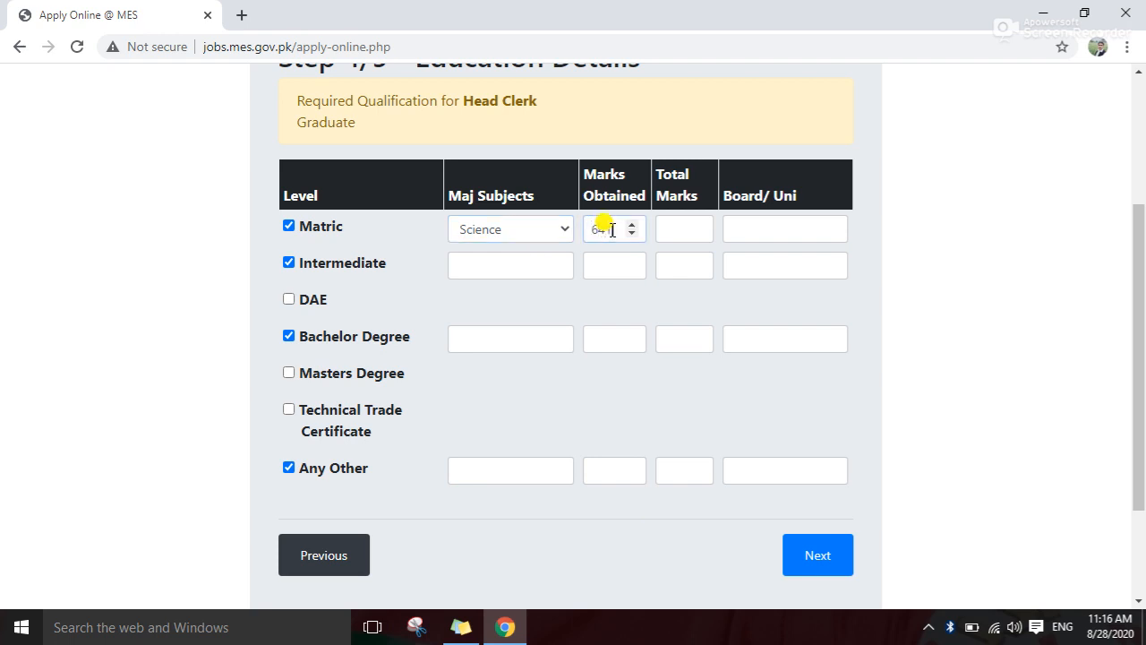
pyautogui.write('641')
pyautogui.click(661, 229)
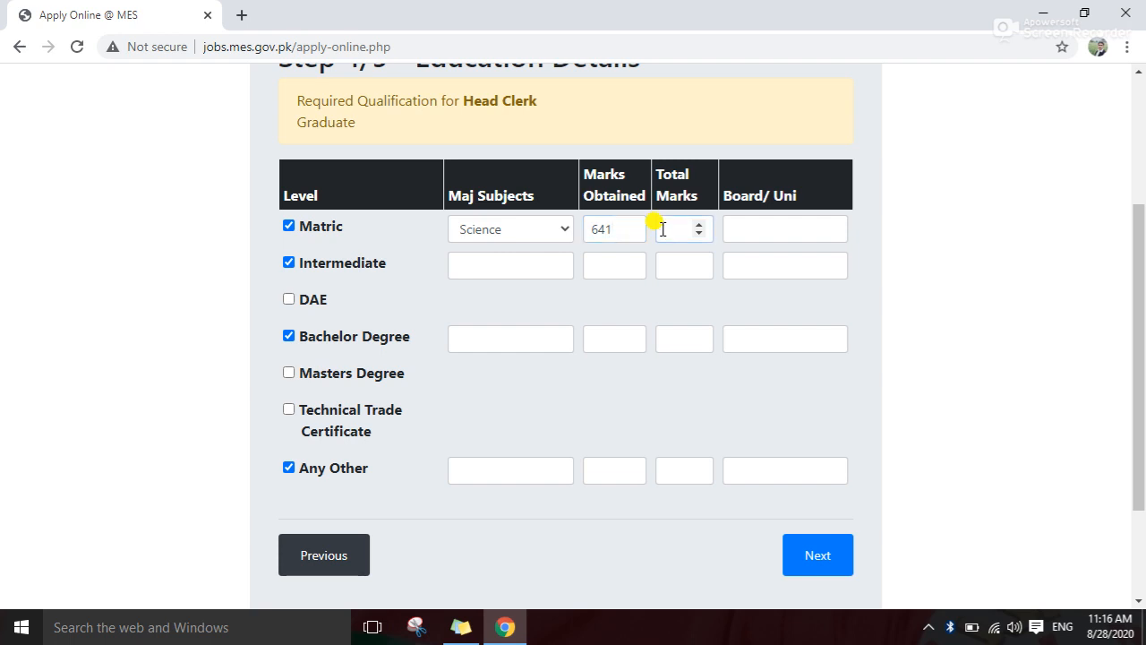
pyautogui.write('1100')
pyautogui.click(765, 228)
pyautogui.write('bise bwp')
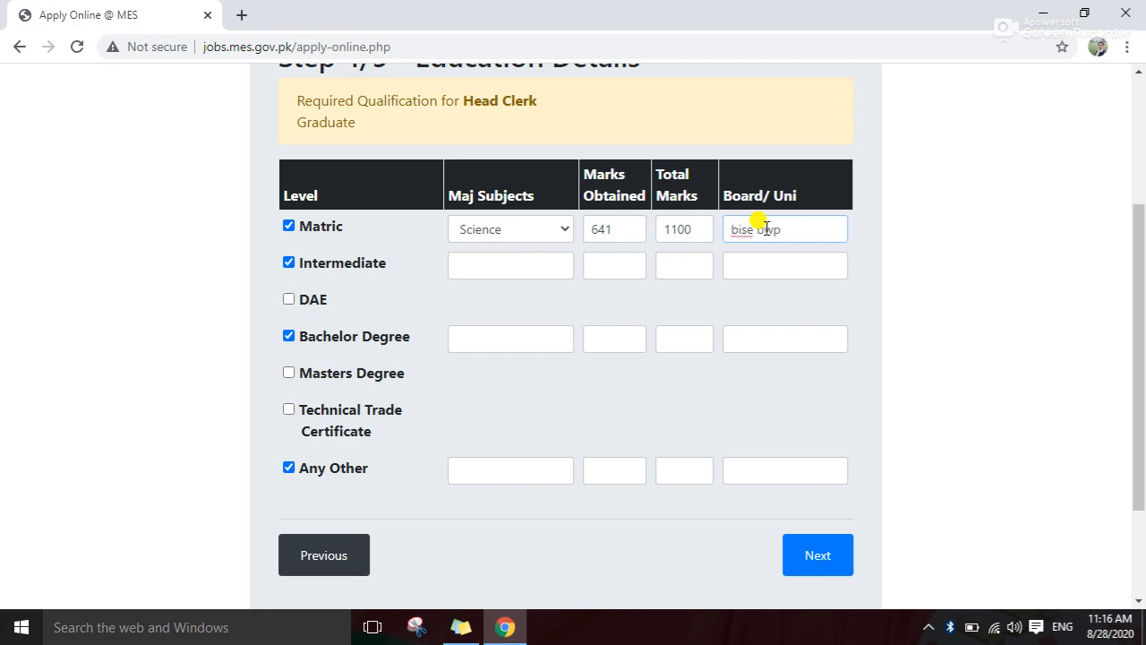
# Fill the Intermediate row with subject i.com and 676 of 1100 marks
pyautogui.click(480, 263)
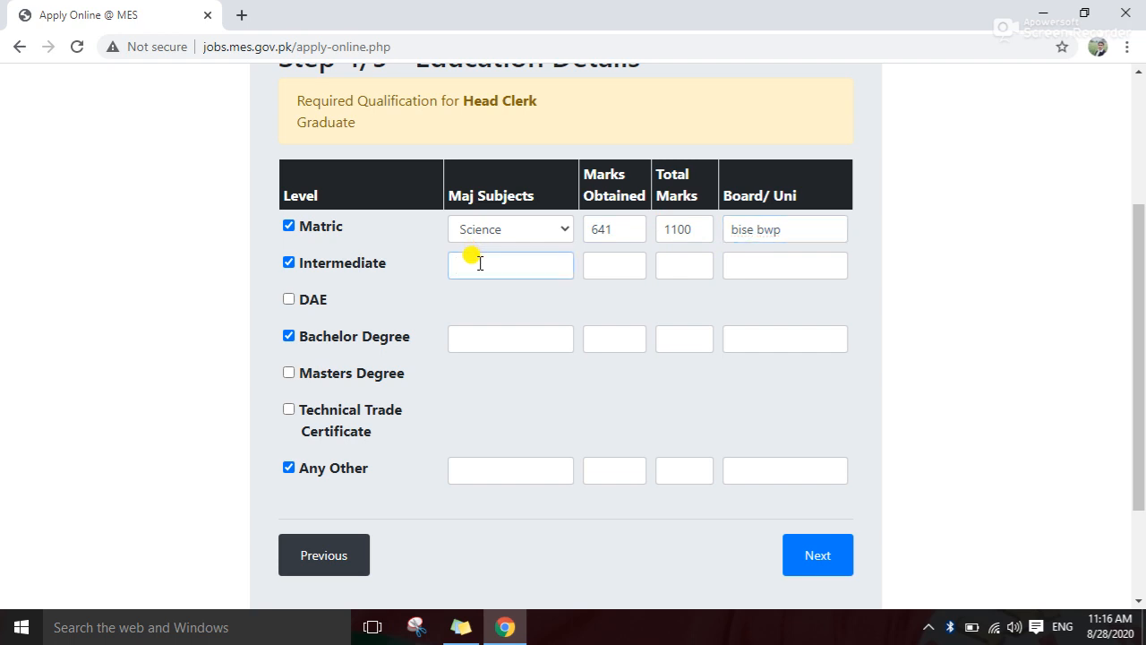
pyautogui.write('i.com')
pyautogui.click(622, 266)
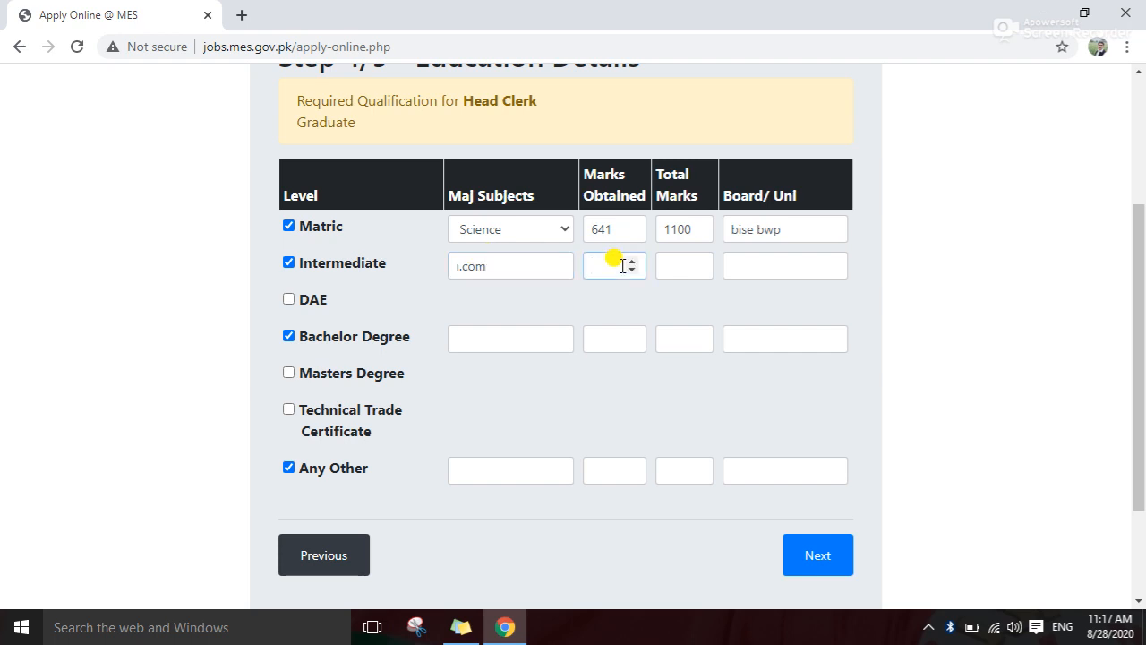
pyautogui.write('676')
pyautogui.click(662, 259)
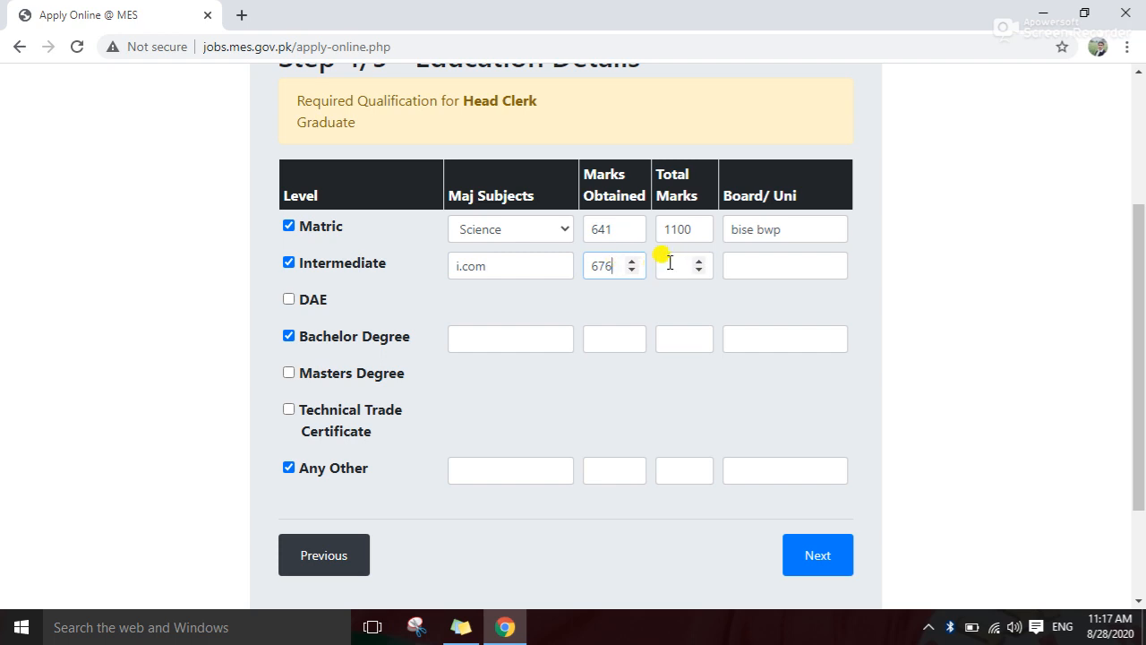
pyautogui.write('1100')
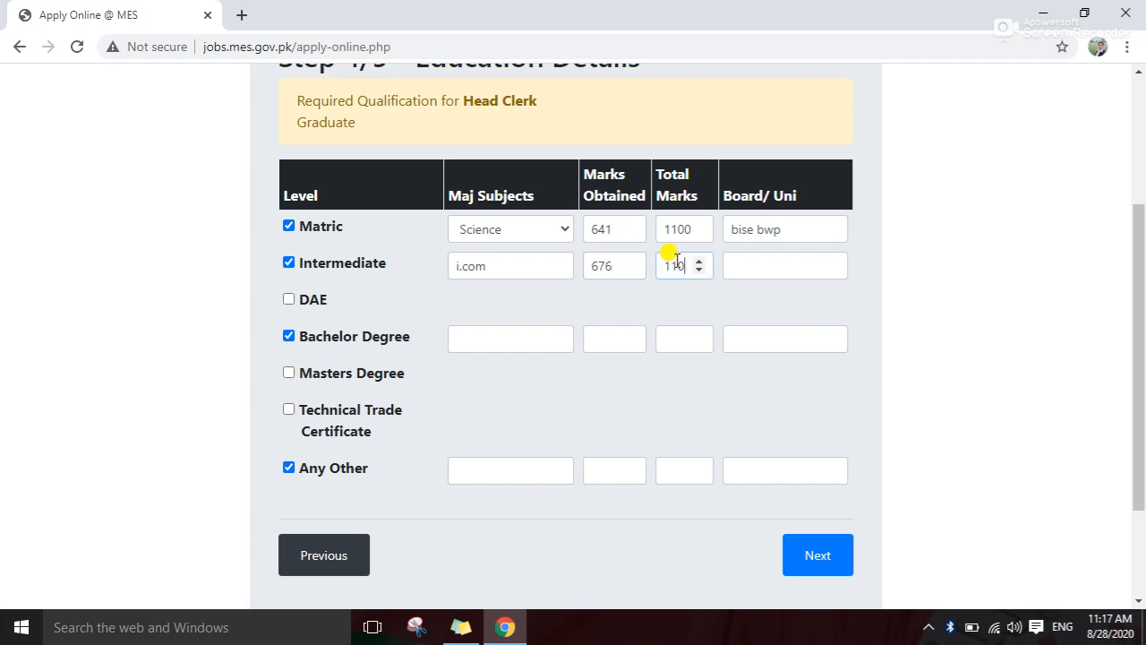
# Set the Intermediate board to bisej bwp and untick Bachelor Degree
pyautogui.click(752, 267)
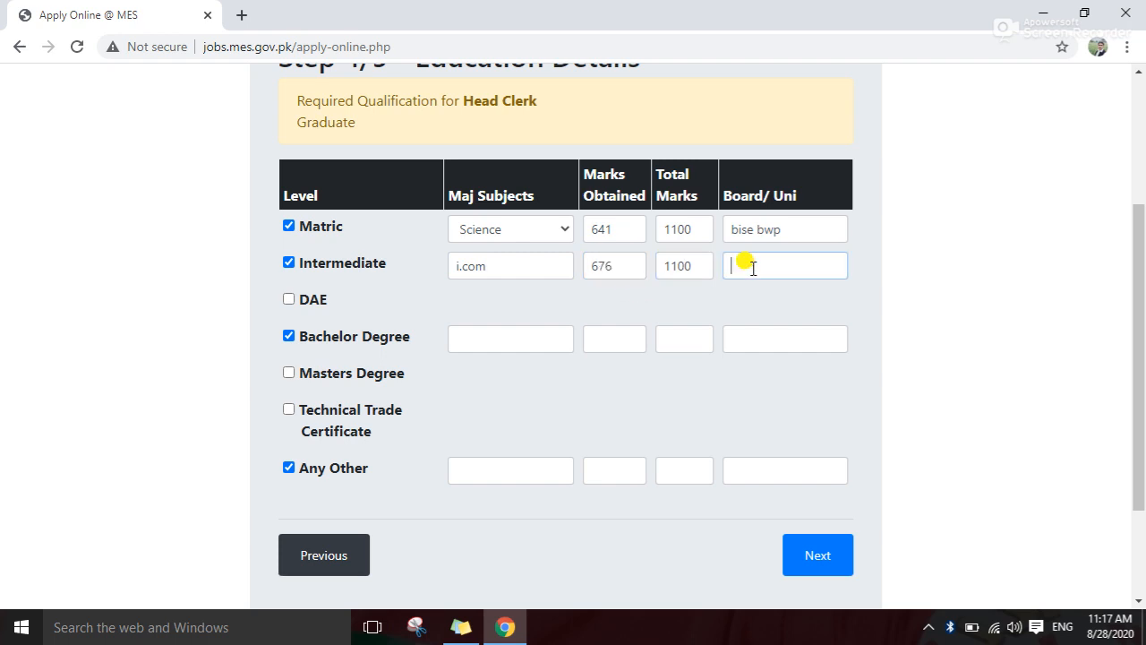
pyautogui.write('bise jbwp')
pyautogui.press('BackSpace')
pyautogui.press('BackSpace')
pyautogui.press('BackSpace')
pyautogui.press('BackSpace')
pyautogui.write('bwp')
pyautogui.click(752, 267)
pyautogui.write('j')
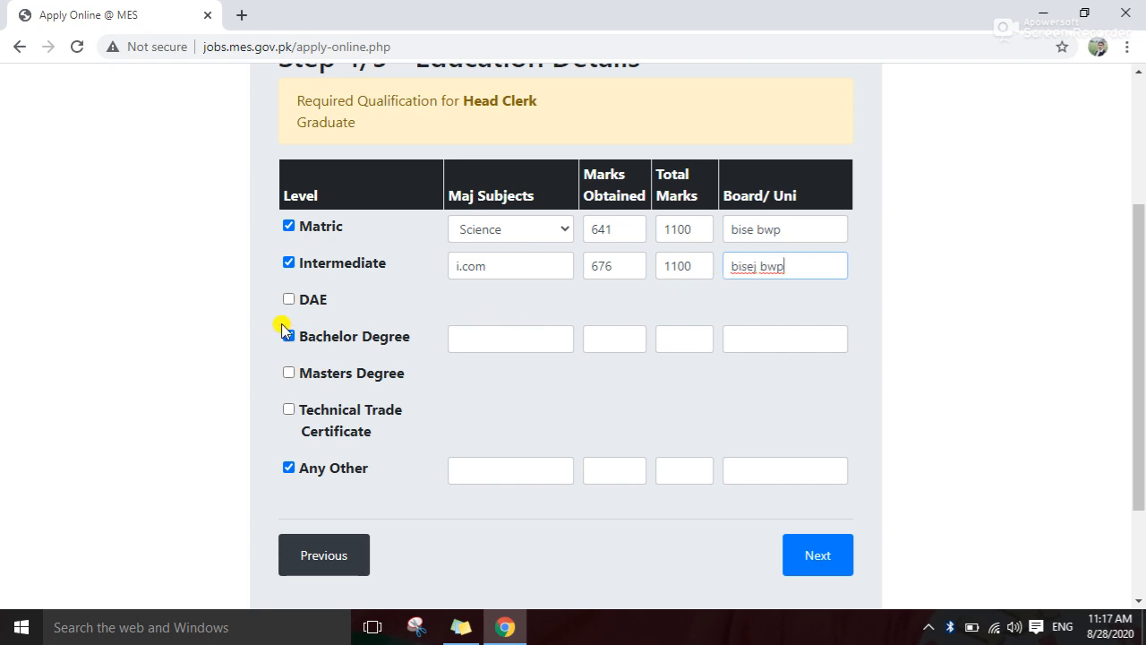
pyautogui.click(506, 338)
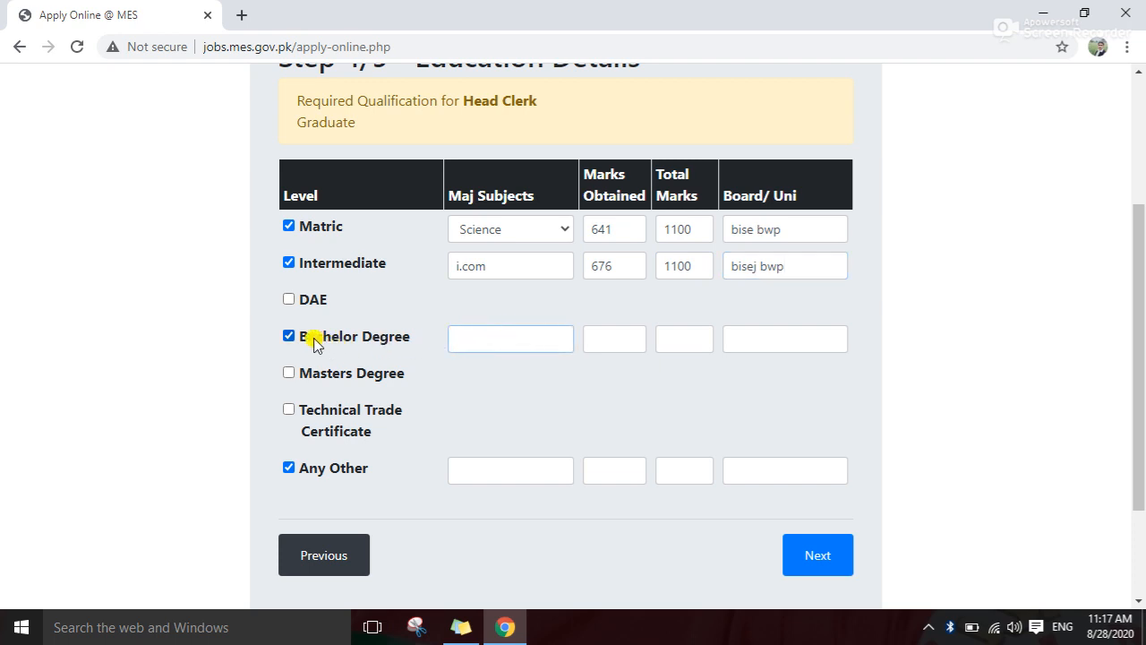
pyautogui.click(289, 337)
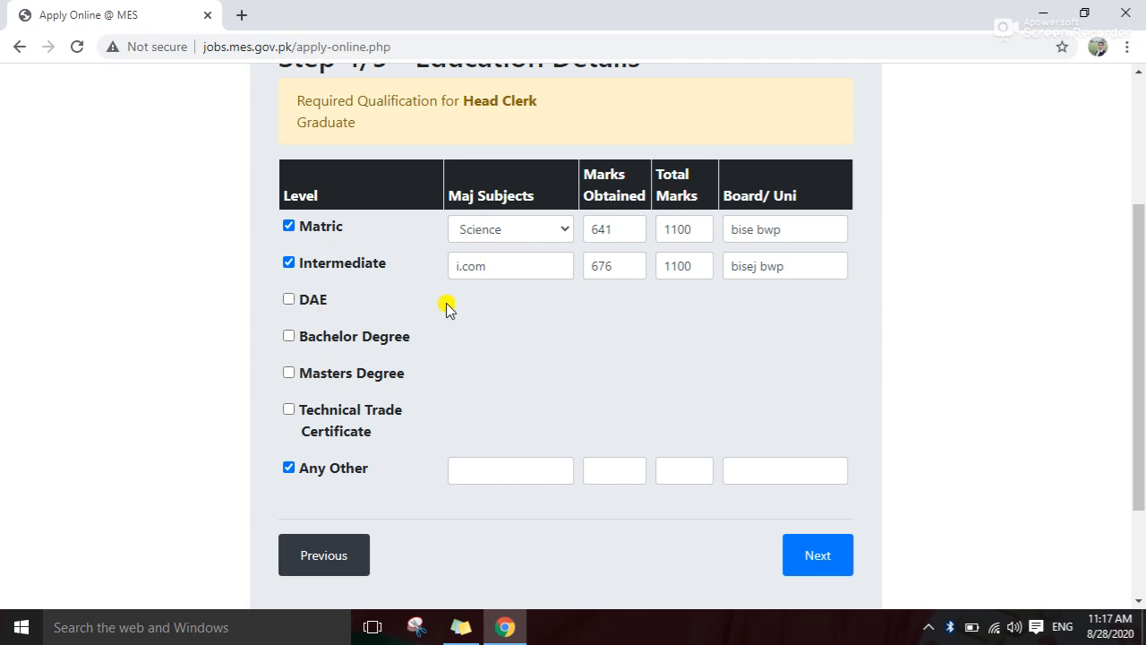
# Untick Any Other, try Next, and re-tick Bachelor Degree after the bachelor's-required error
pyautogui.scroll(-1, 519, 320)
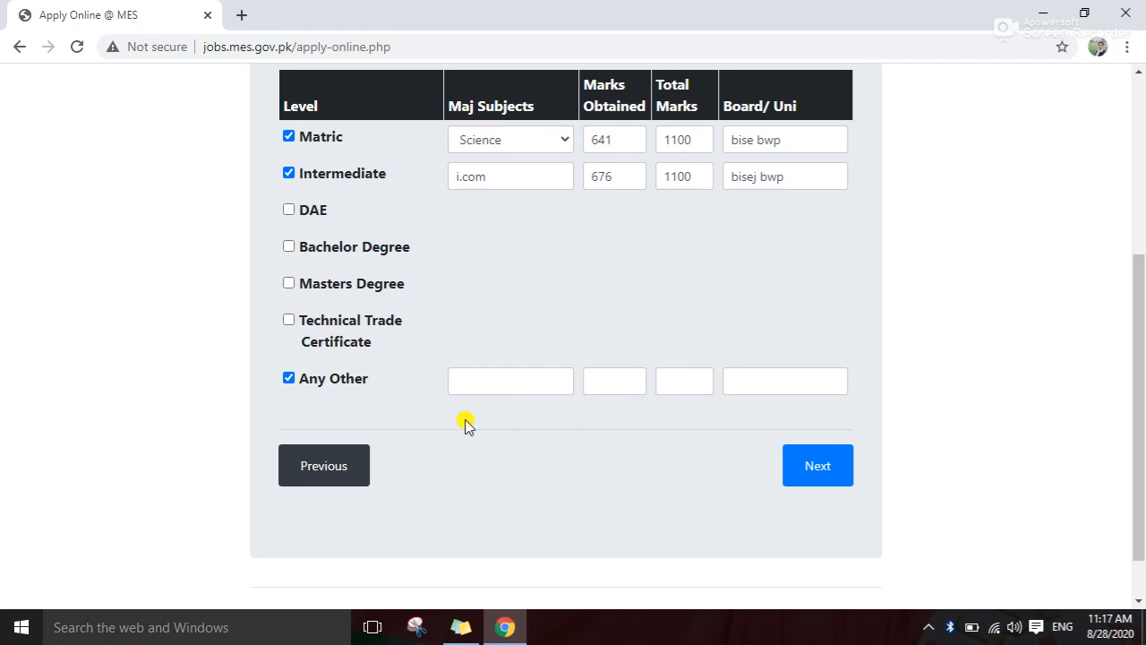
pyautogui.click(289, 377)
pyautogui.click(286, 377)
pyautogui.click(801, 467)
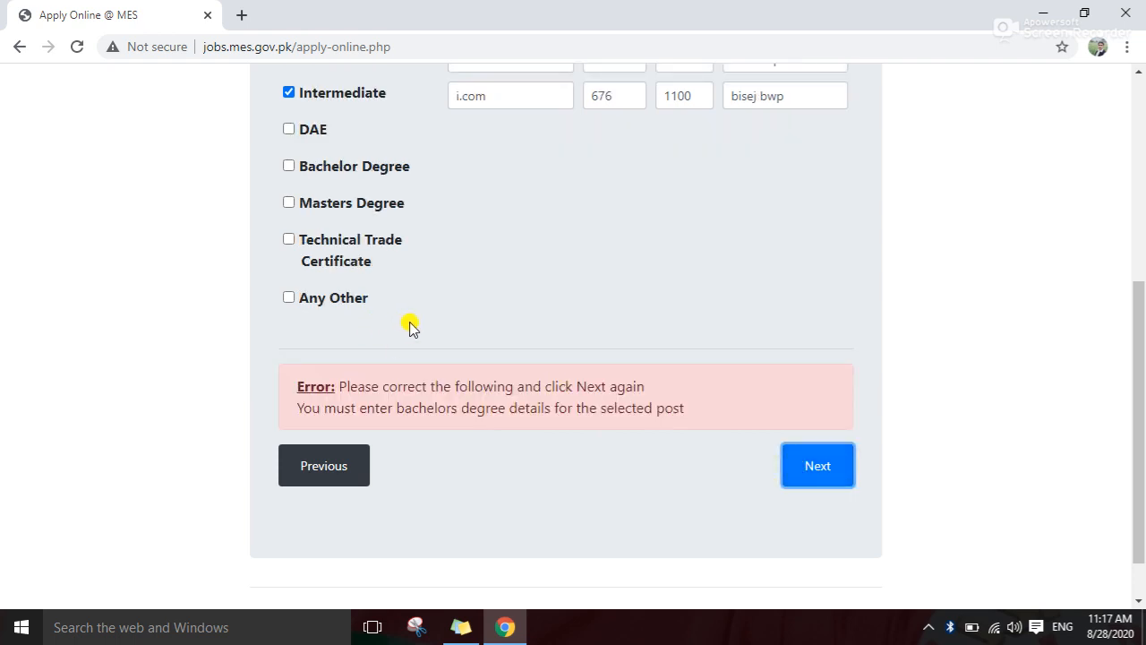
pyautogui.scroll(1, 410, 327)
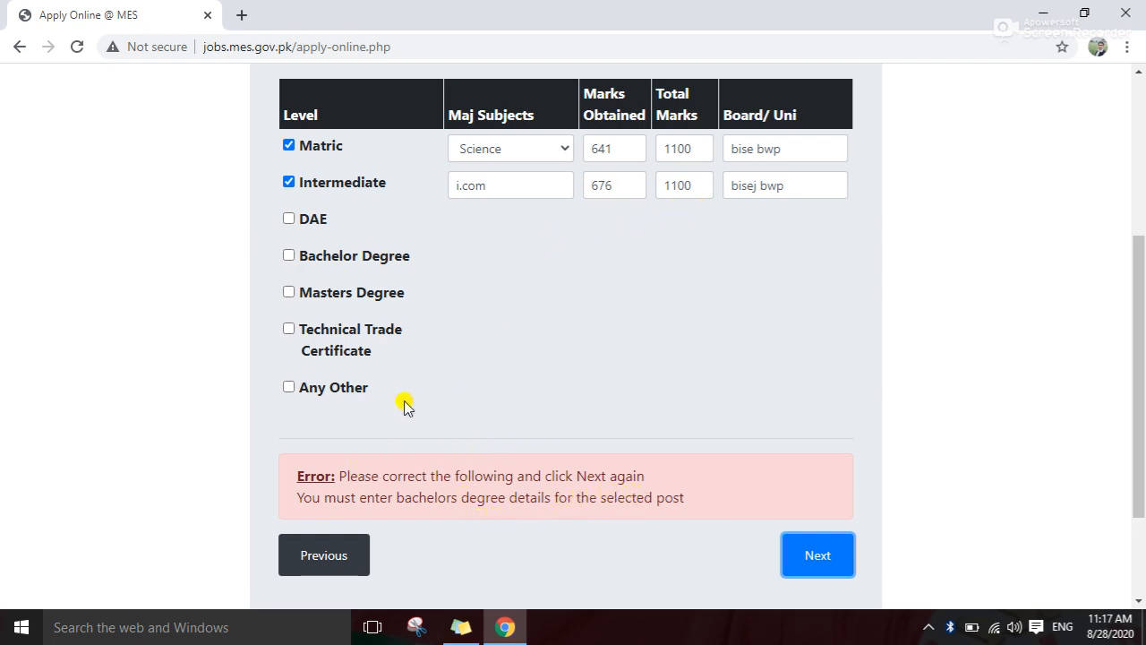
pyautogui.scroll(1, 405, 405)
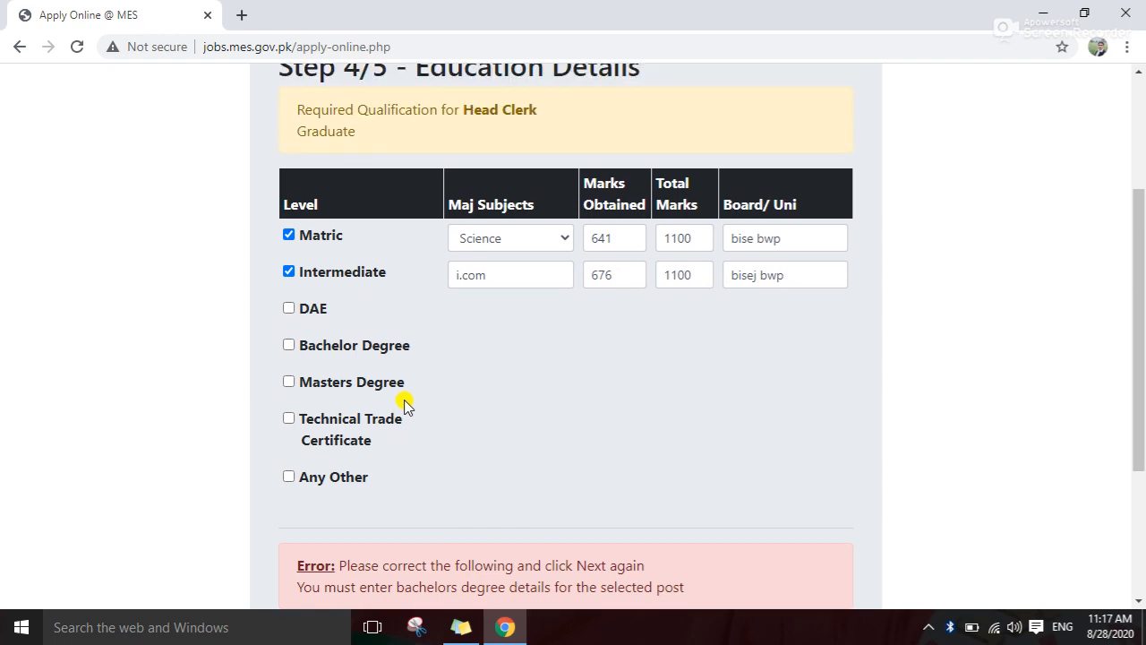
pyautogui.scroll(-2, 405, 405)
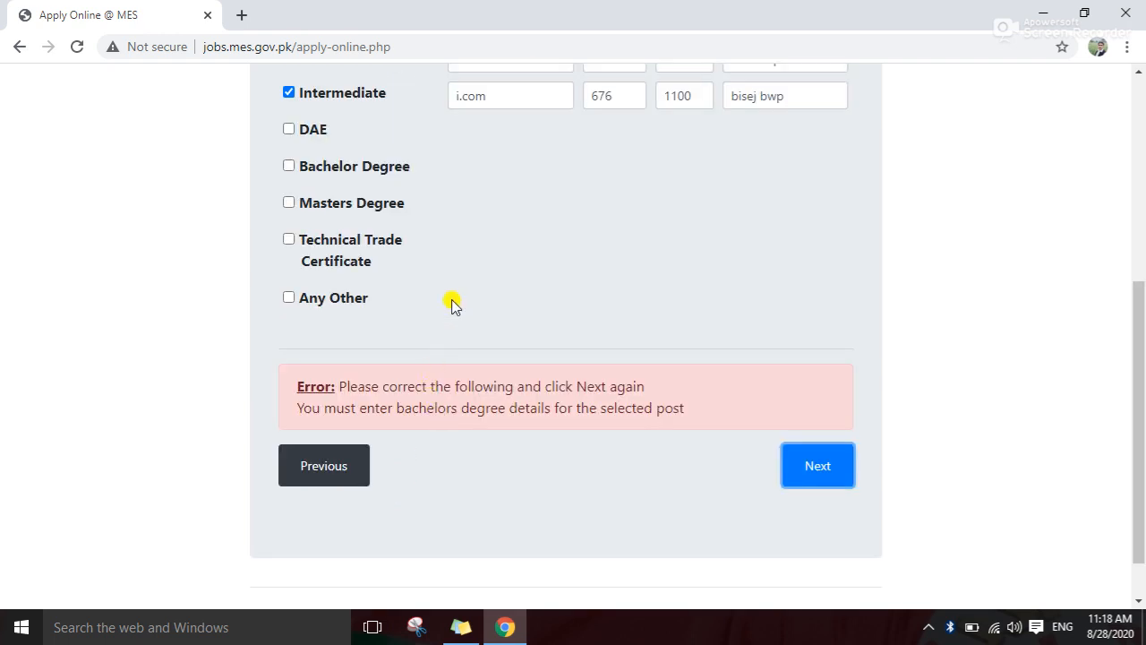
pyautogui.scroll(1, 452, 300)
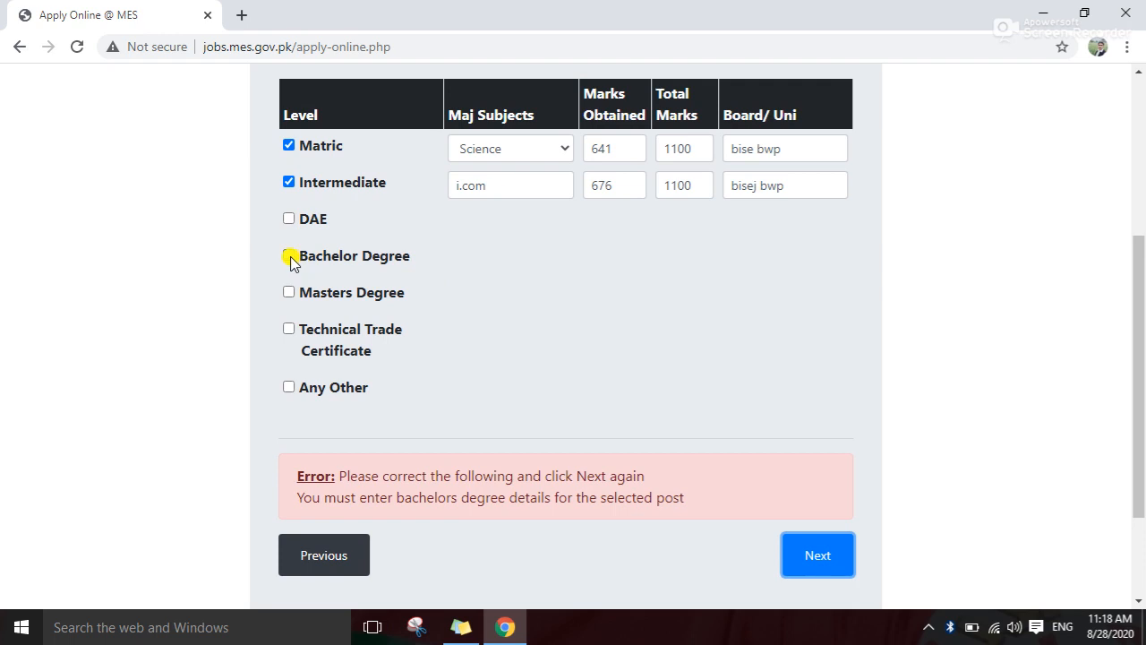
pyautogui.click(289, 257)
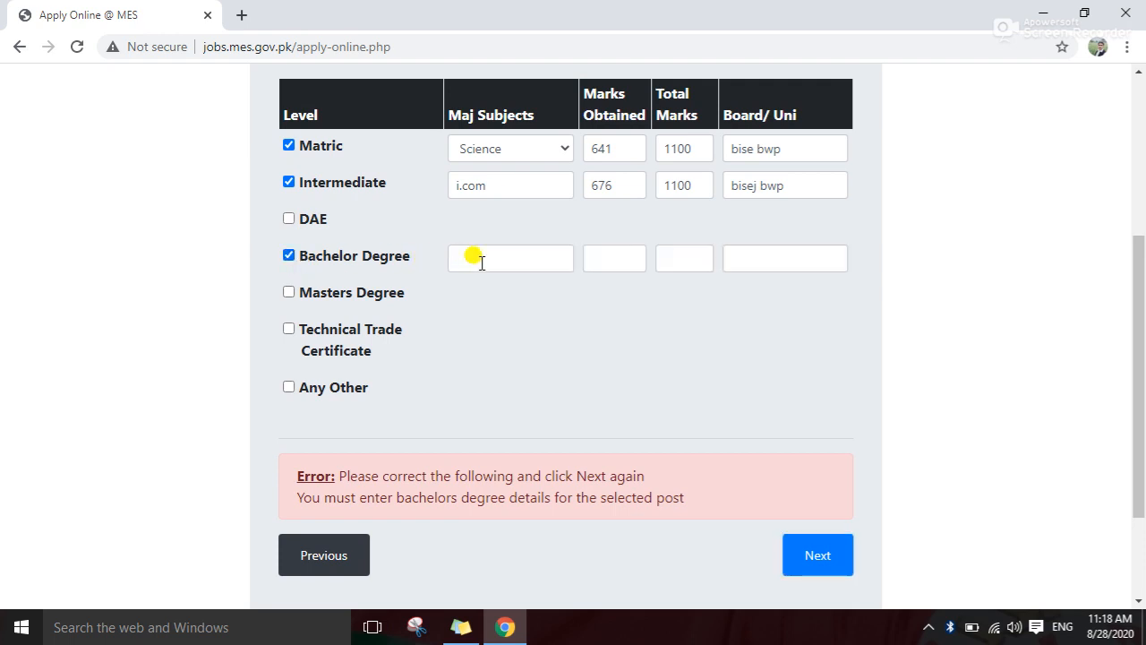
# Fill the Bachelor Degree row with b.sc, 445 of 800, board iub bwp, and continue
pyautogui.click(482, 260)
pyautogui.write('b.sc')
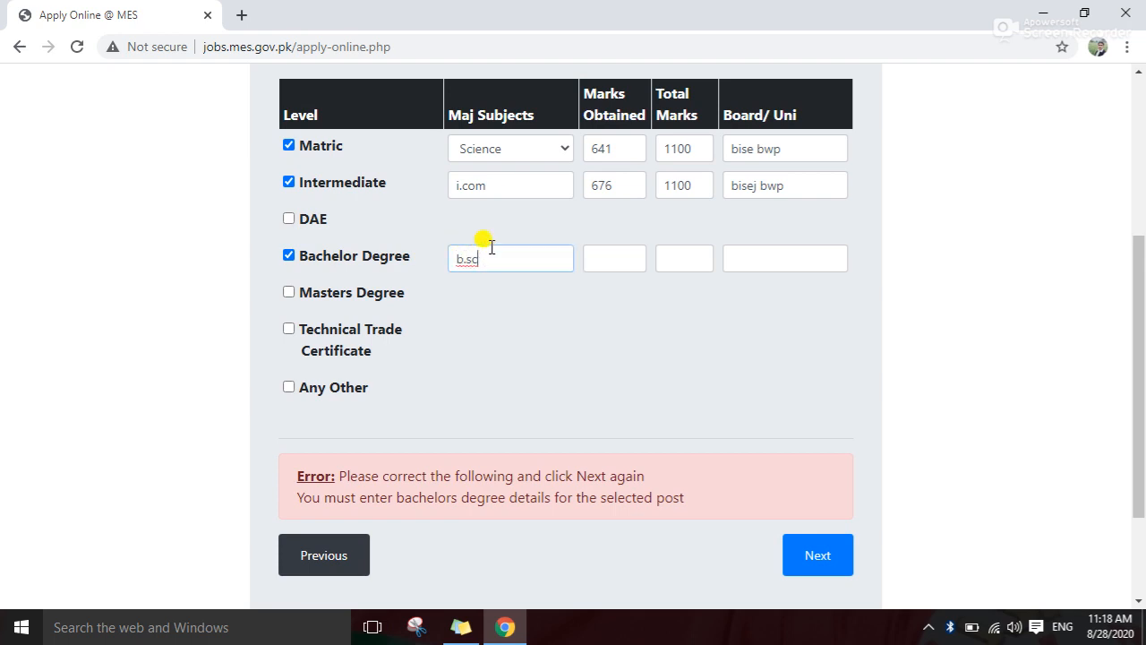
pyautogui.click(595, 262)
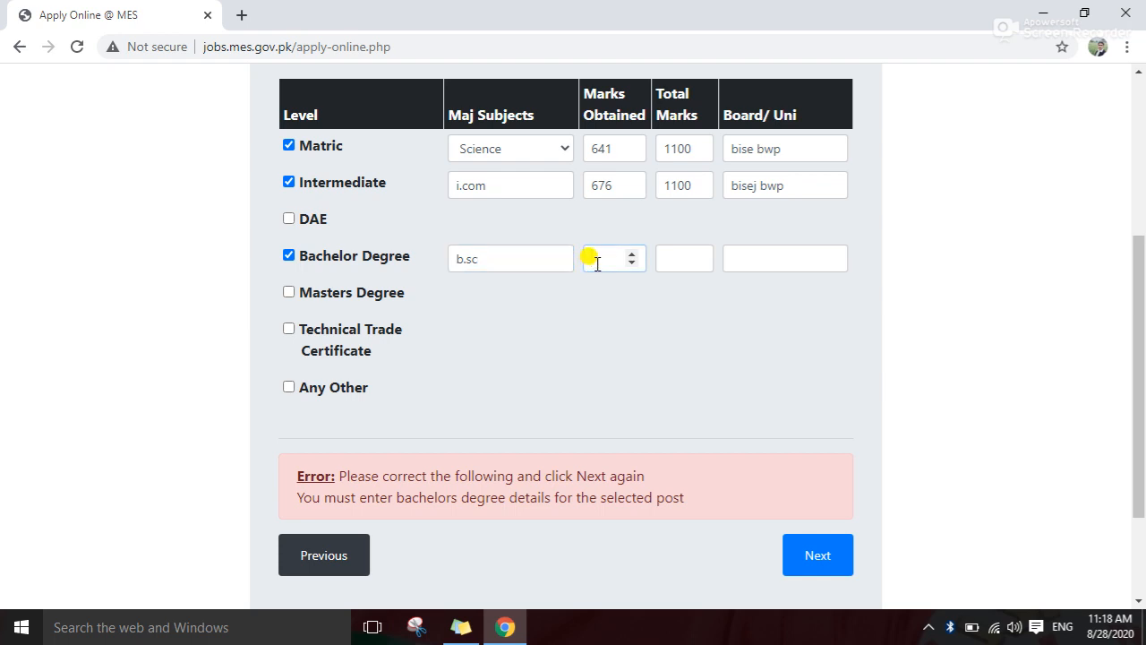
pyautogui.write('445')
pyautogui.click(688, 259)
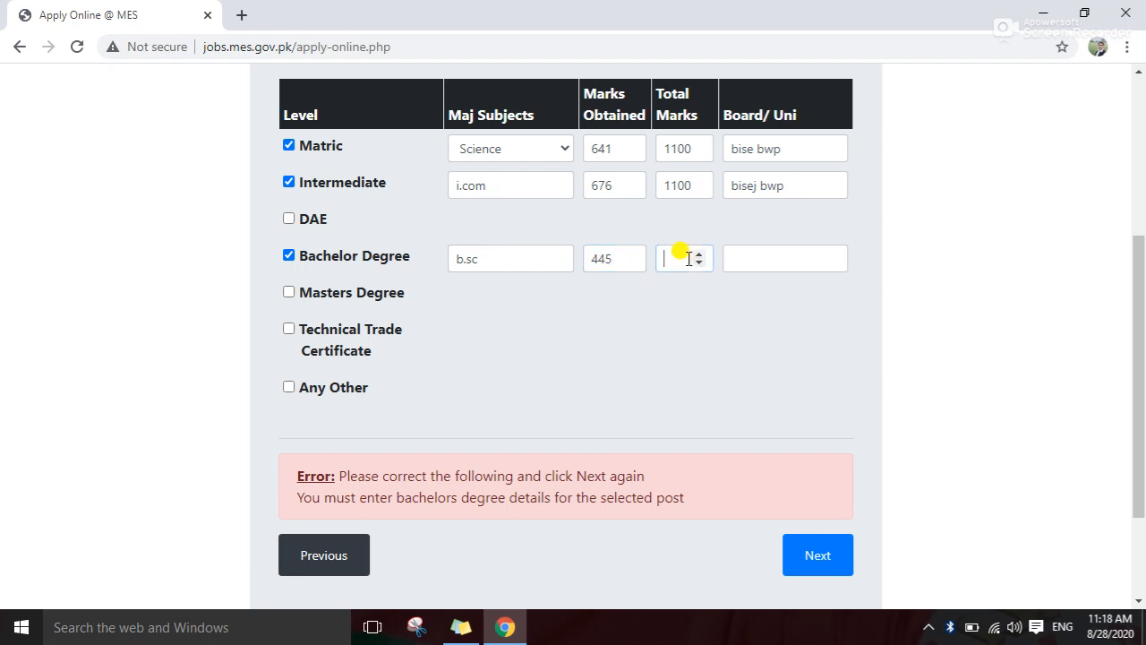
pyautogui.write('800')
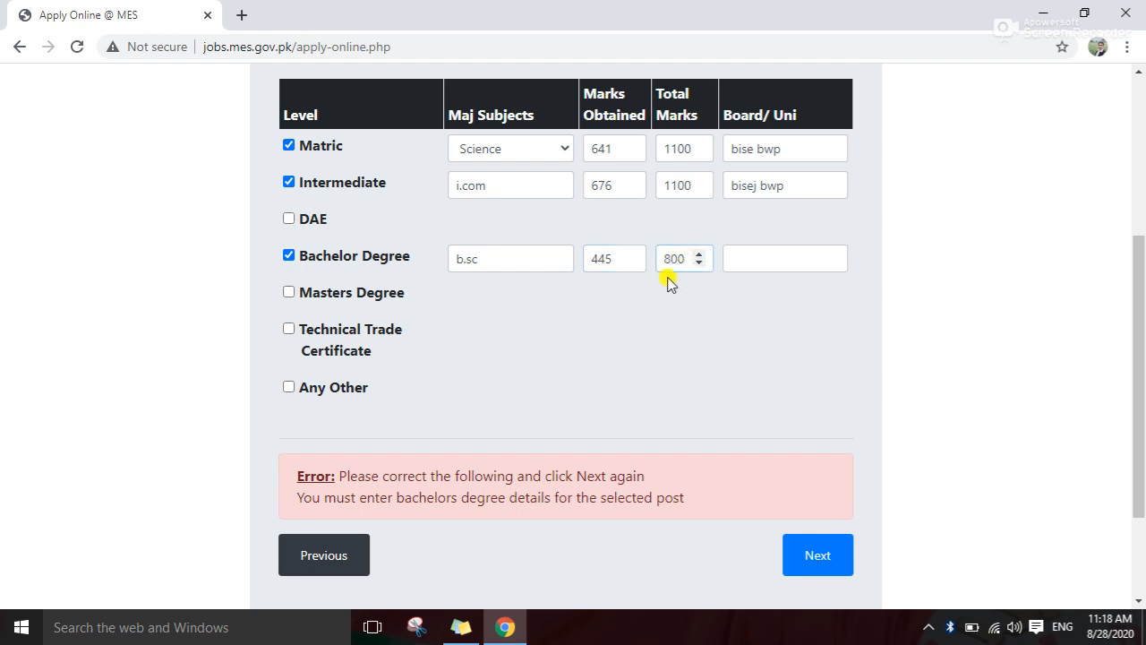
pyautogui.click(736, 259)
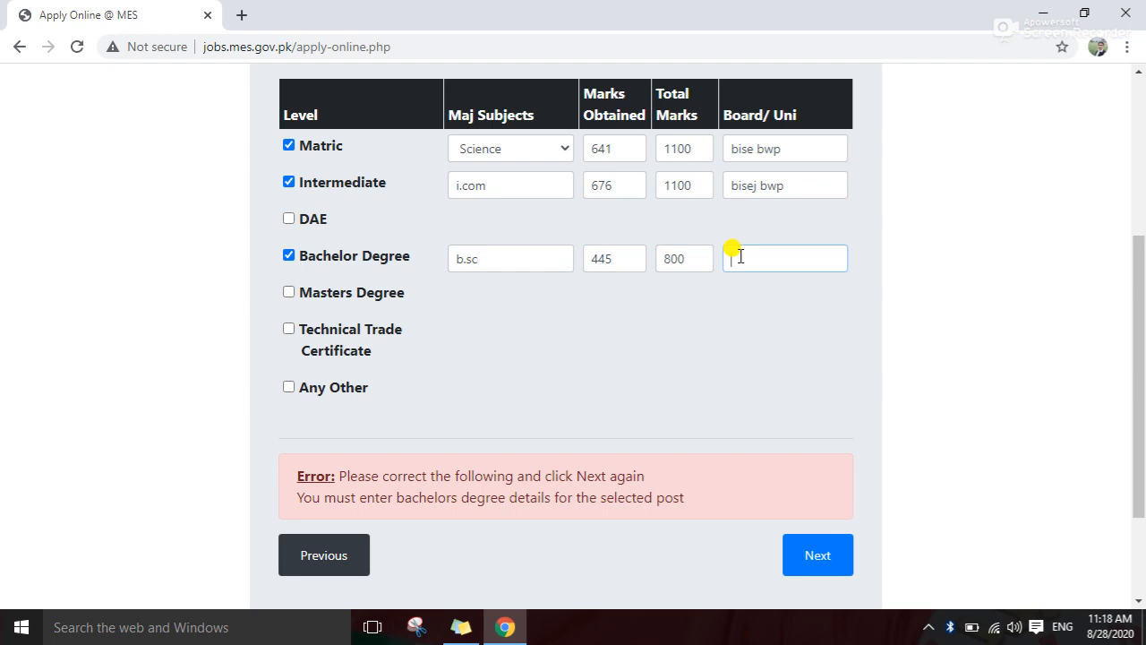
pyautogui.write('iub bwp')
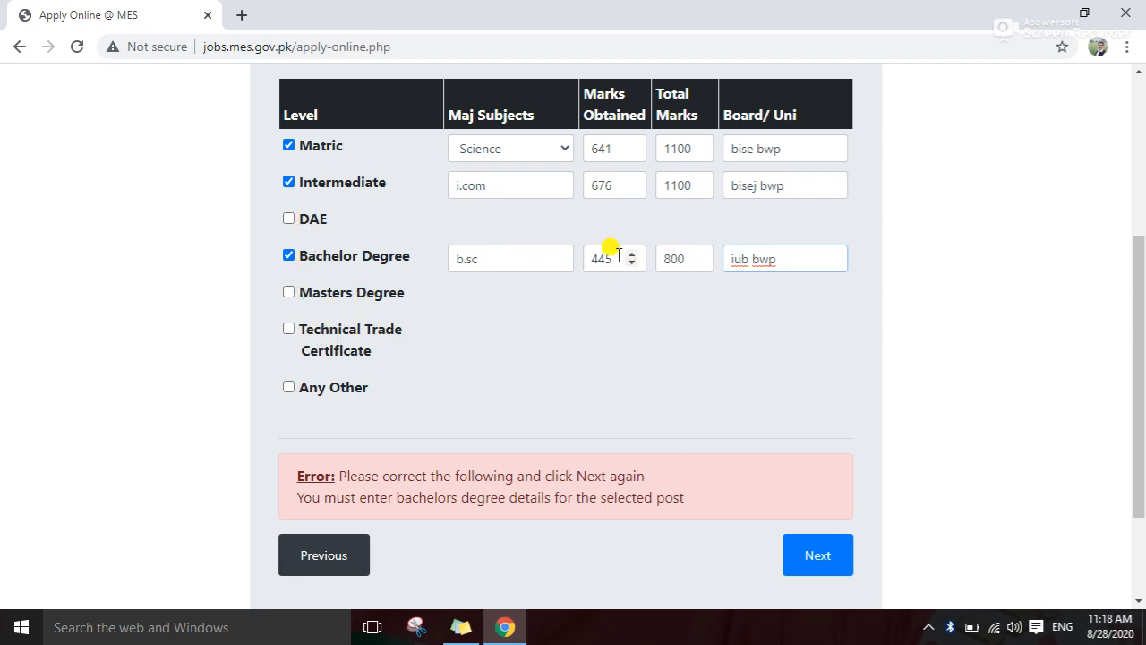
pyautogui.scroll(-1, 537, 305)
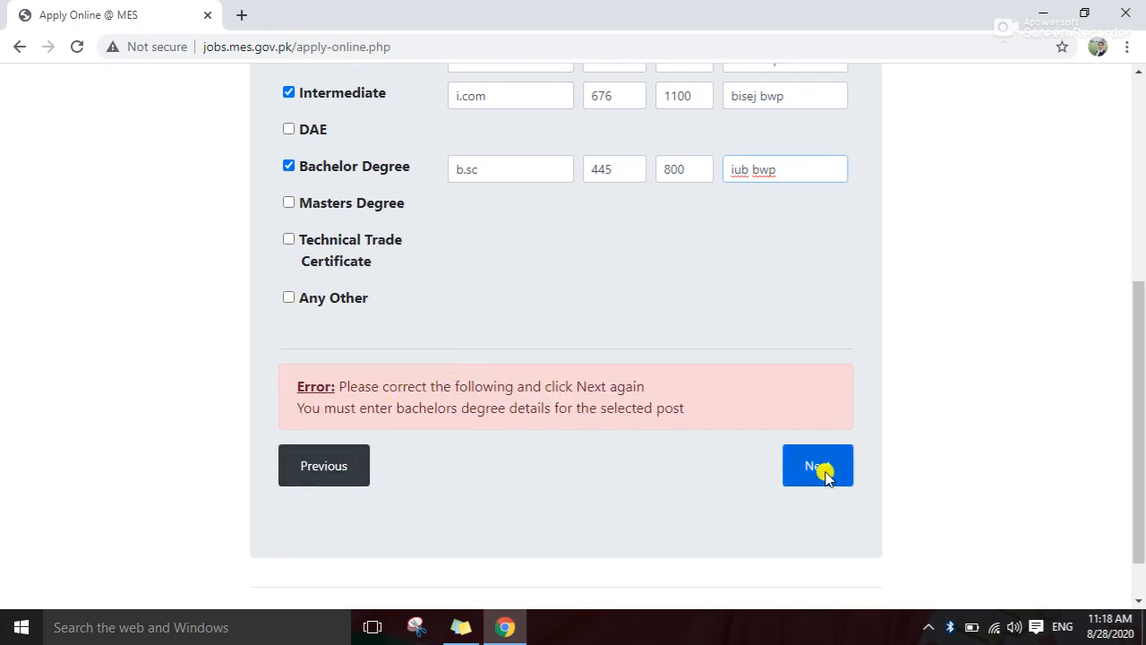
pyautogui.click(824, 469)
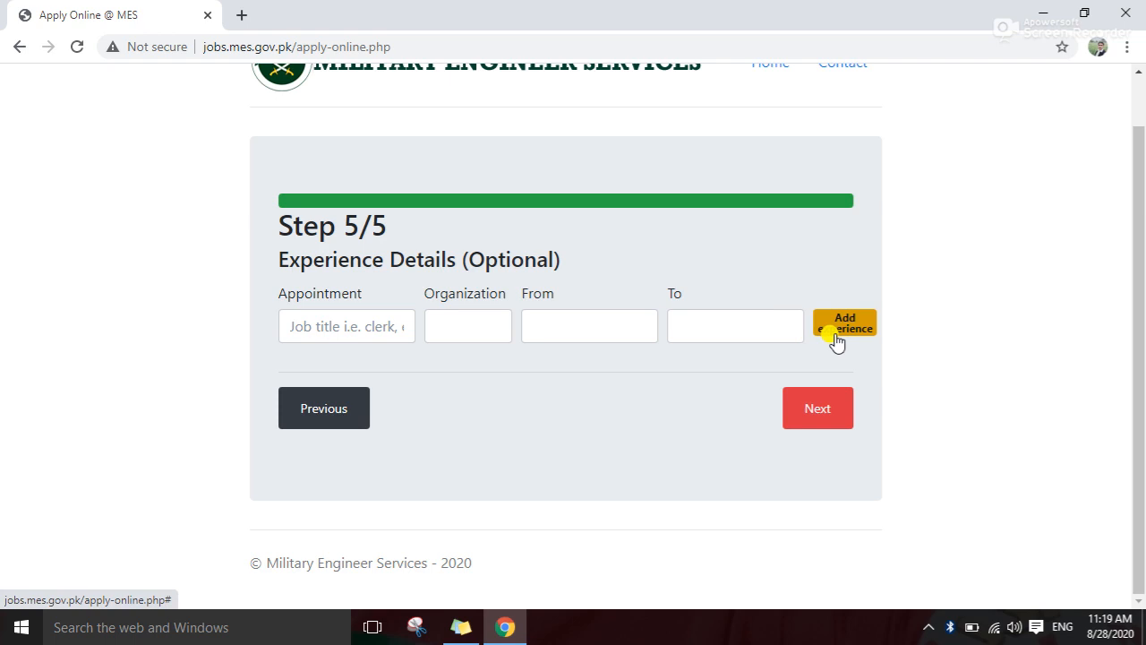
# Leave experience blank and proceed to the confirmation summary page
pyautogui.click(815, 412)
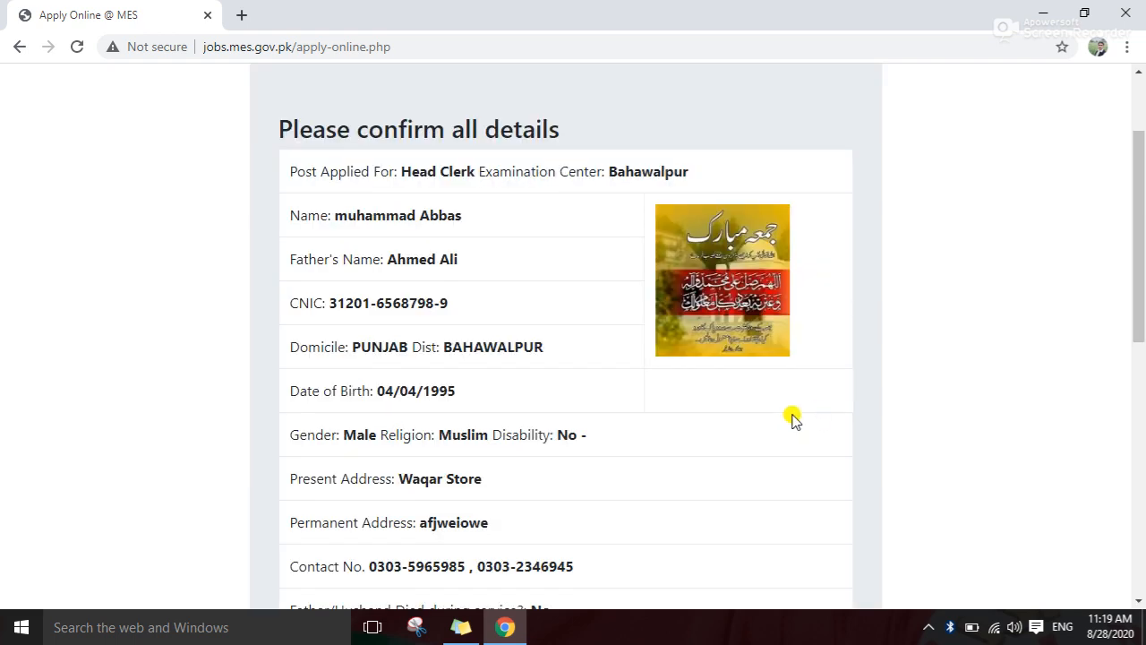
pyautogui.scroll(-4, 555, 366)
pyautogui.scroll(3, 555, 365)
pyautogui.scroll(-6, 555, 366)
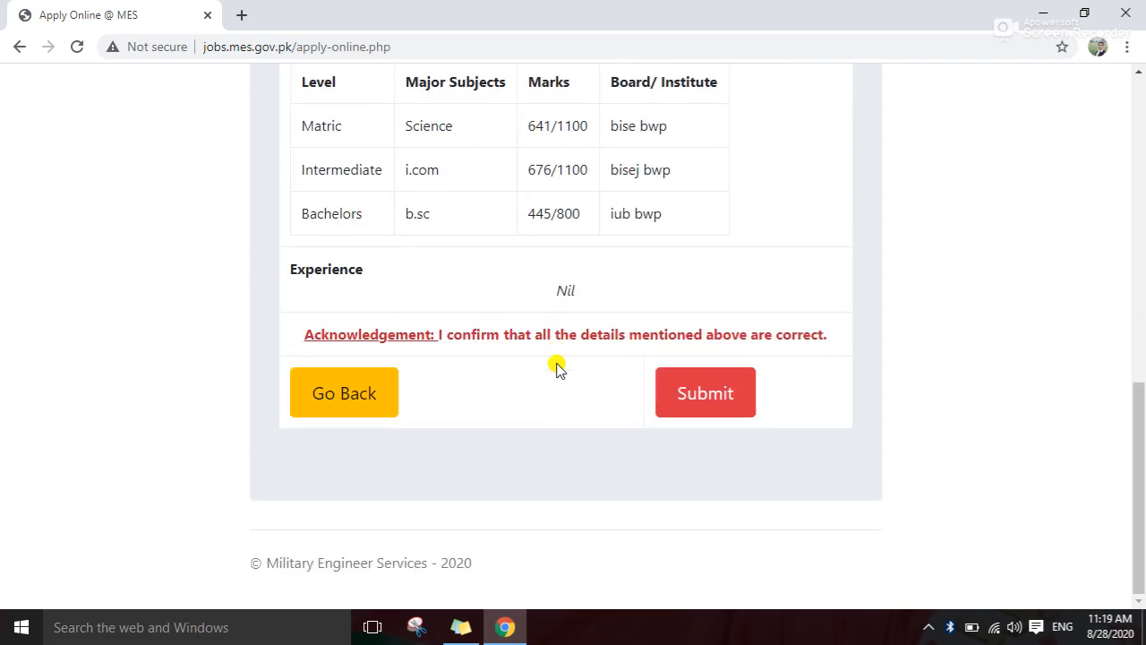
pyautogui.scroll(5, 512, 349)
pyautogui.scroll(-1, 515, 347)
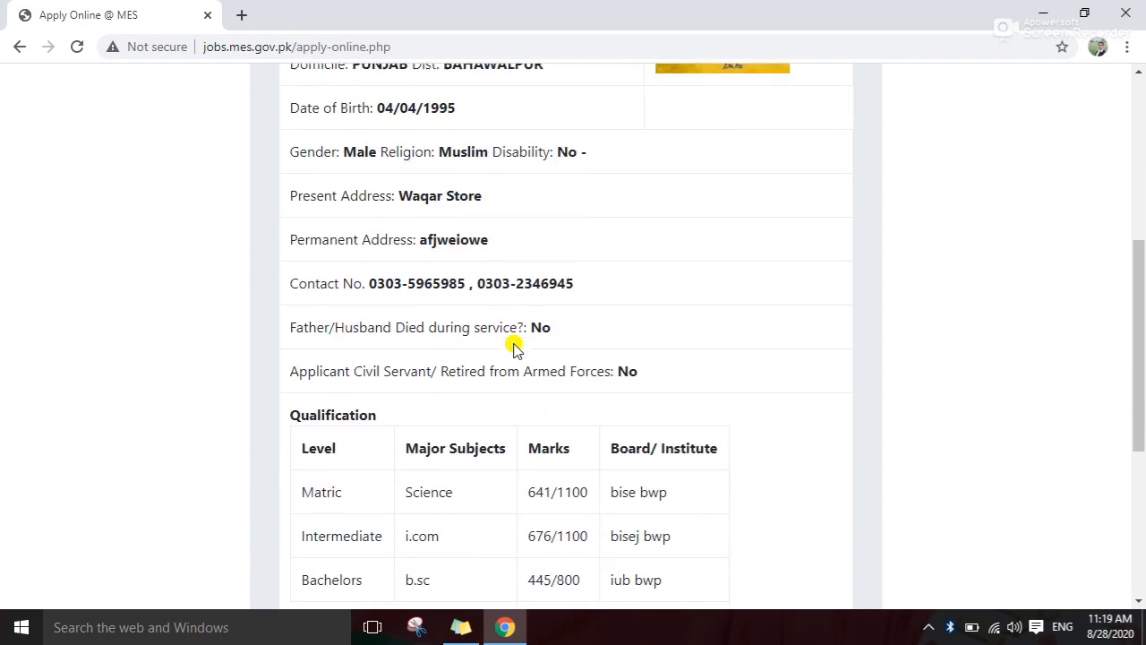
pyautogui.scroll(-4, 515, 348)
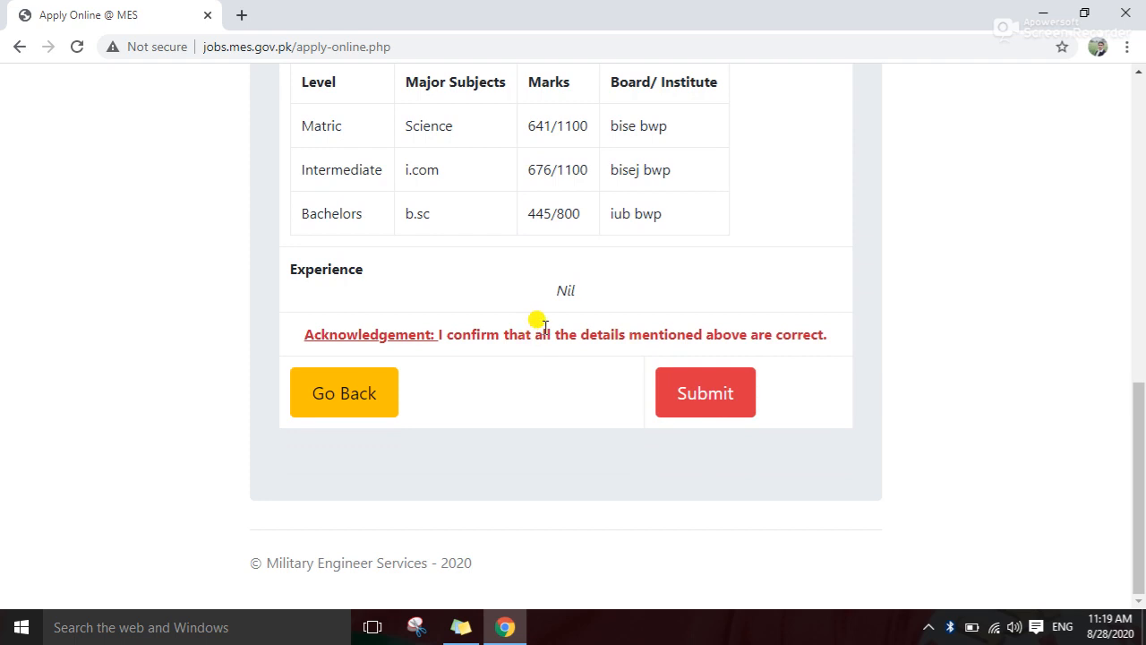
pyautogui.scroll(2, 543, 328)
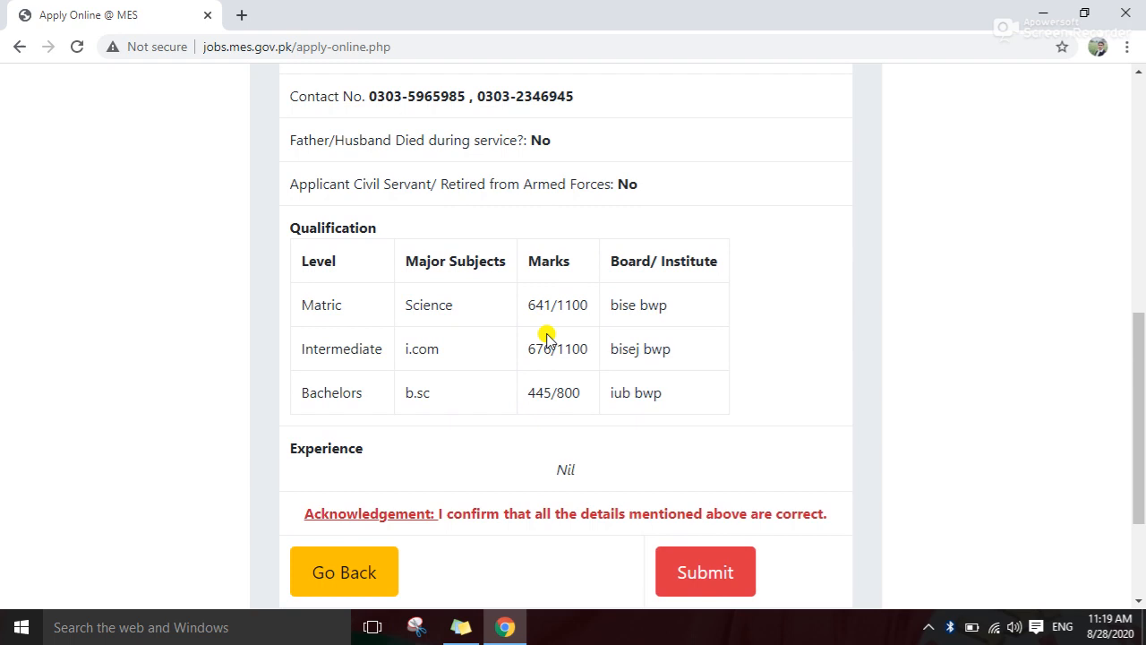
pyautogui.scroll(-2, 545, 333)
pyautogui.scroll(1, 533, 250)
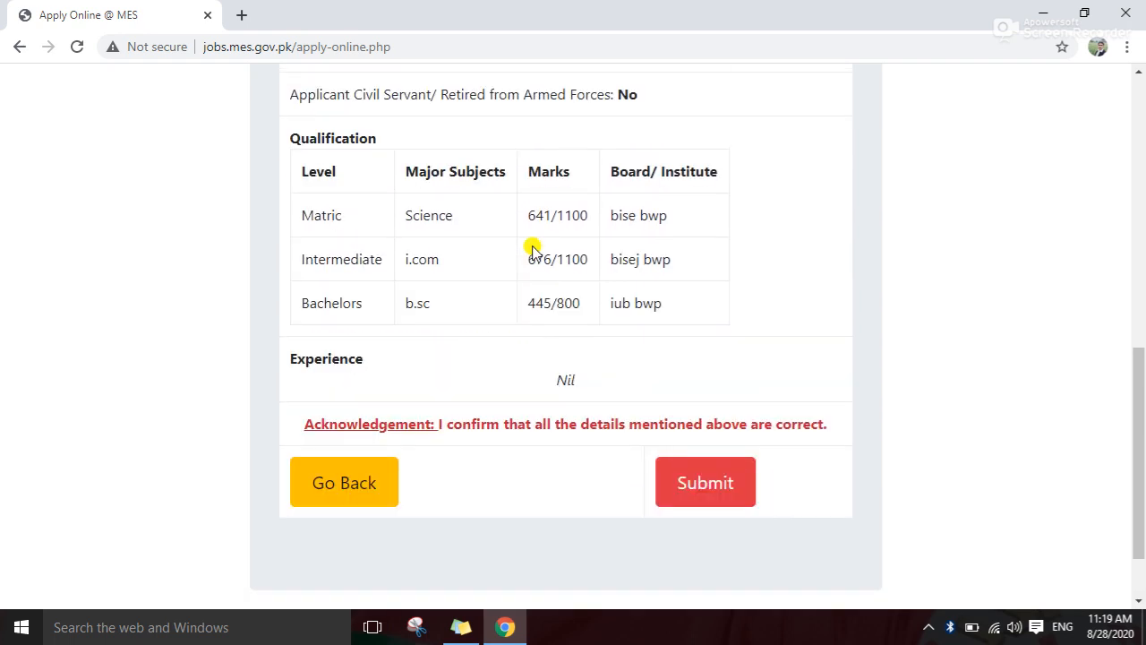
pyautogui.scroll(2, 532, 249)
pyautogui.scroll(-1, 532, 249)
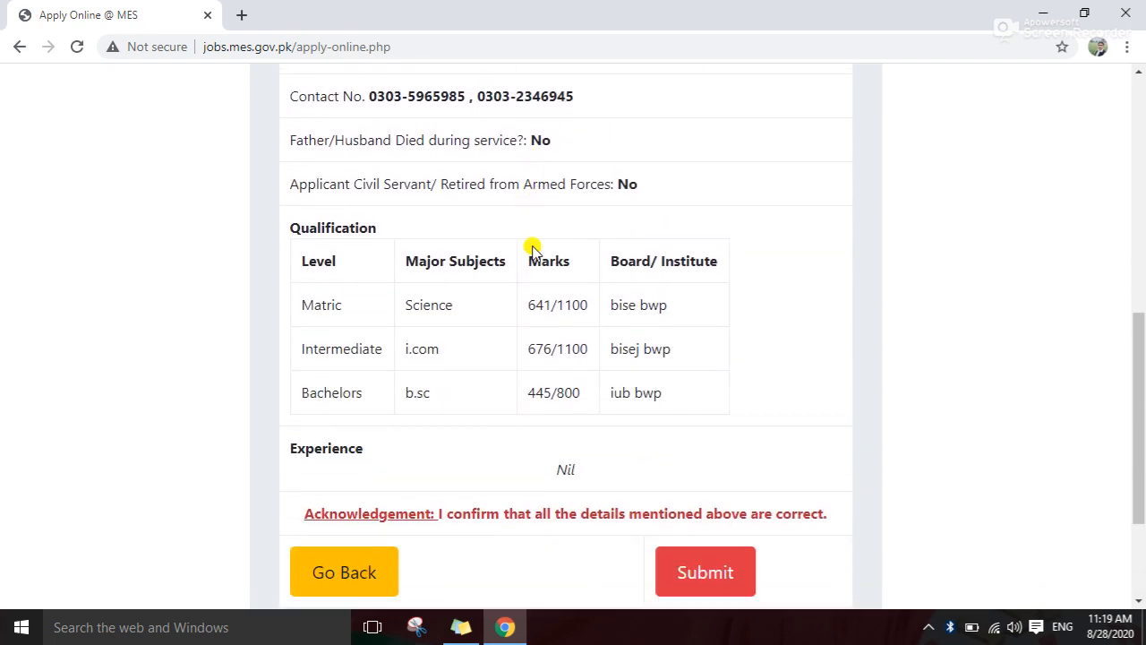
pyautogui.scroll(2, 532, 249)
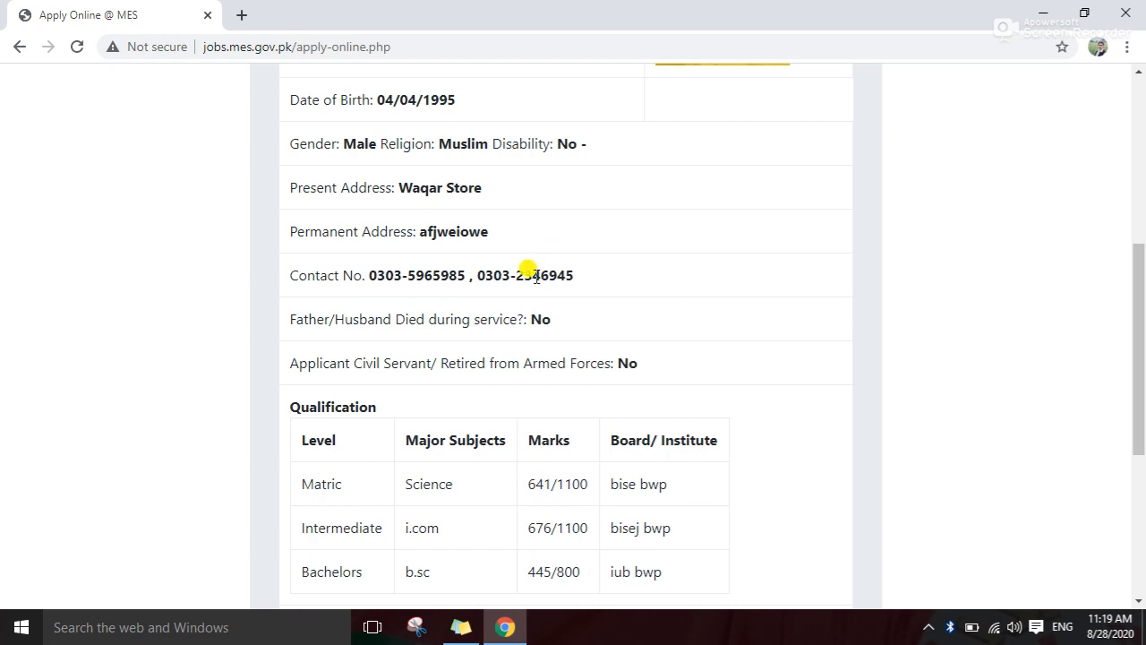
pyautogui.scroll(1, 535, 276)
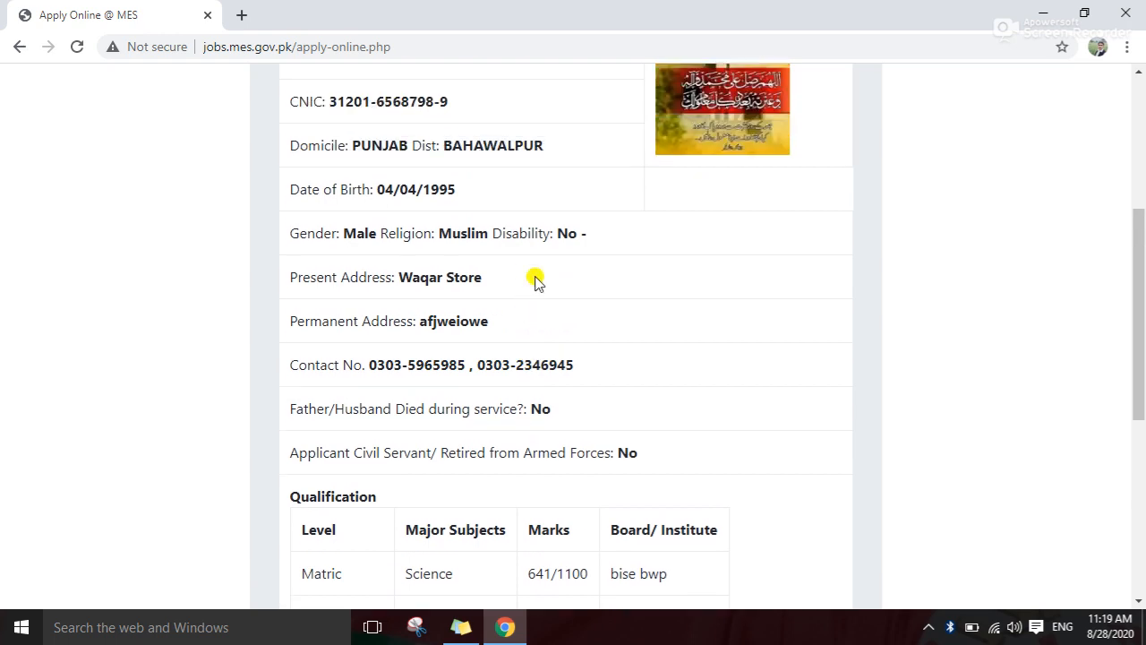
pyautogui.scroll(-2, 545, 312)
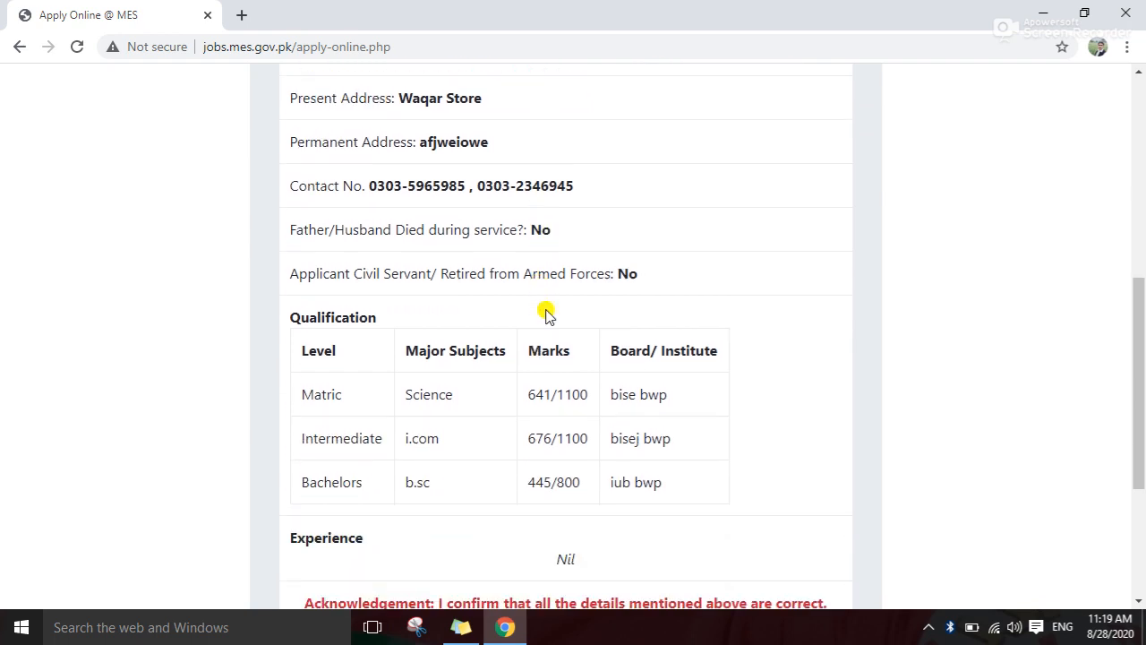
pyautogui.scroll(-1, 545, 313)
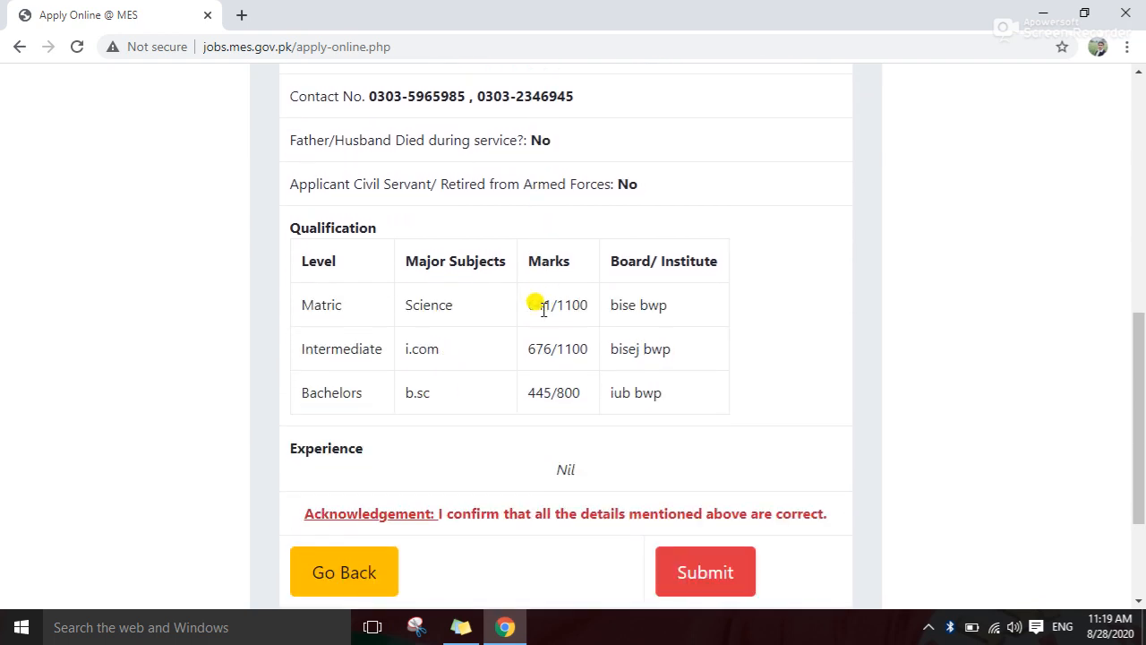